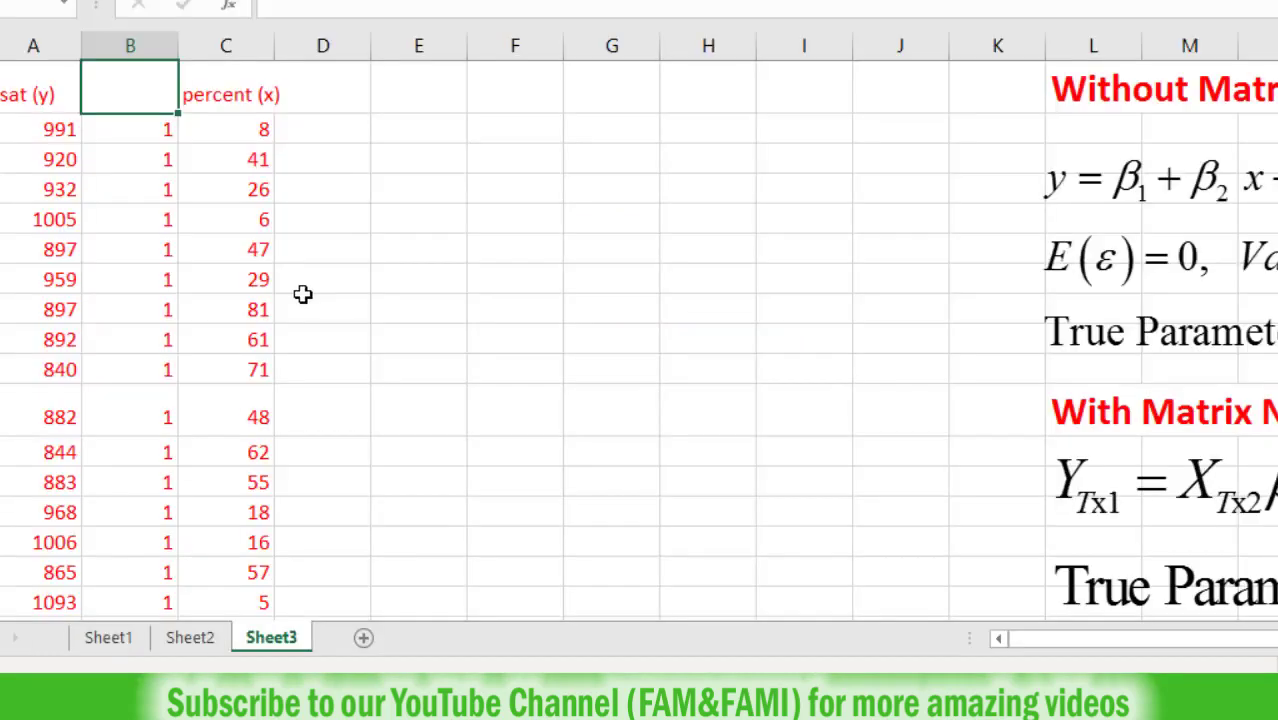
Label the transposed matrix in L34 as X'= and note its dimensions, 2x51, in L35
drag(149, 131, 260, 377)
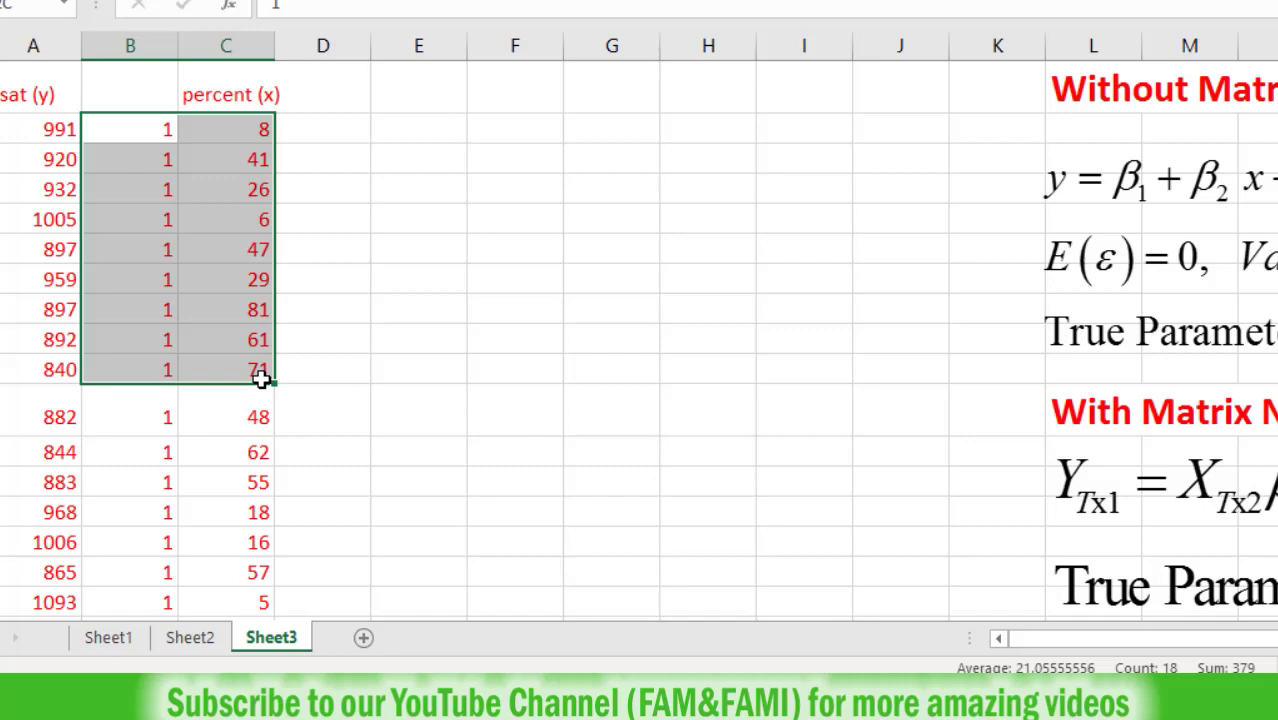
key(ctrl+shift+Down)
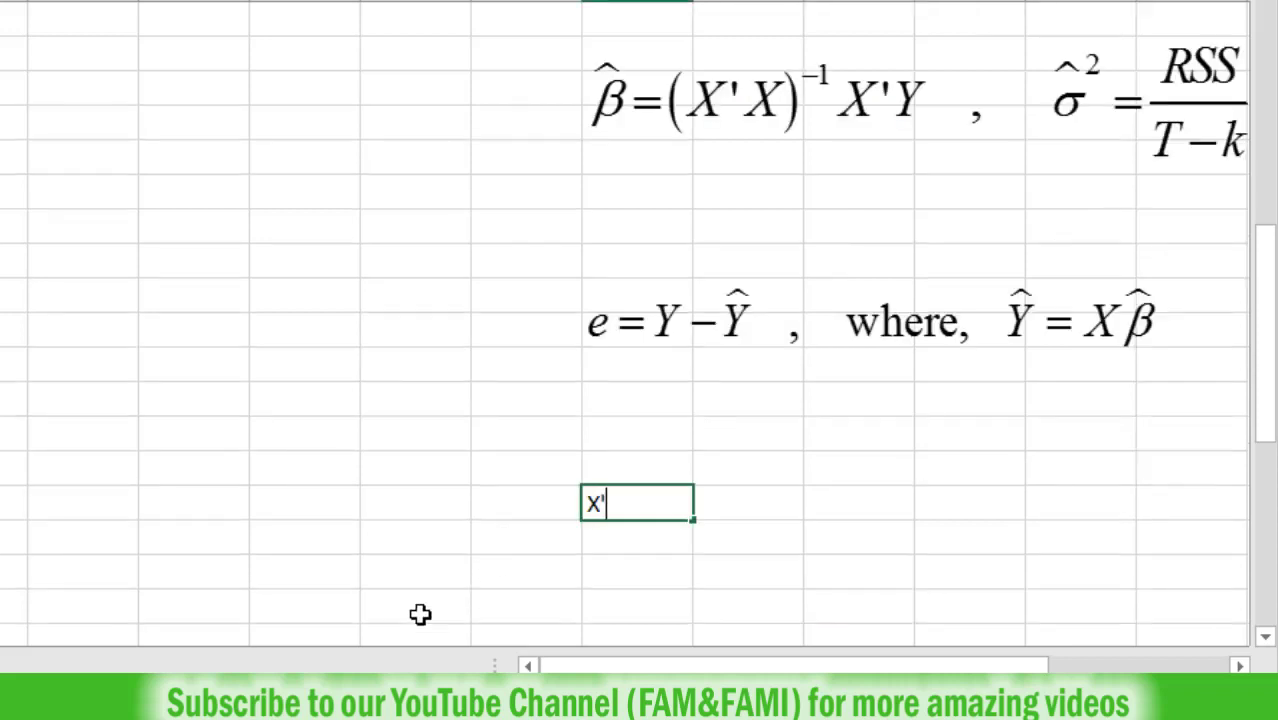
key(Return)
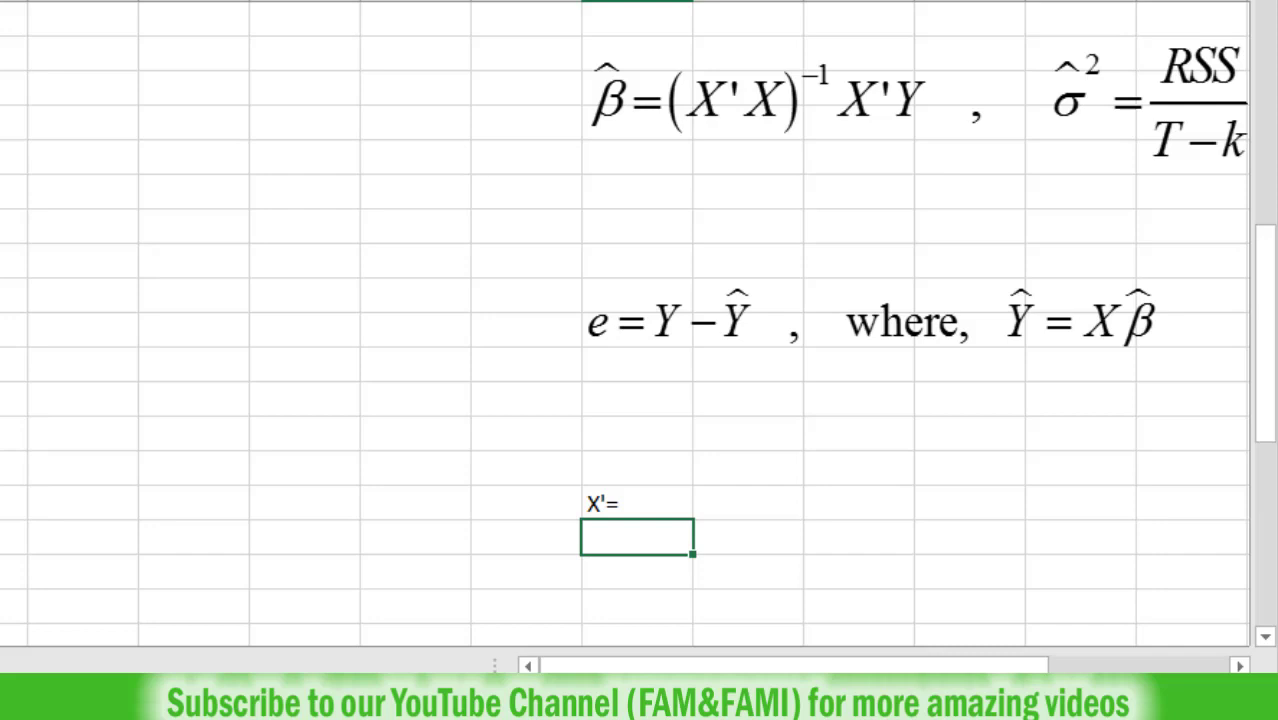
text(2x51)
click(763, 502)
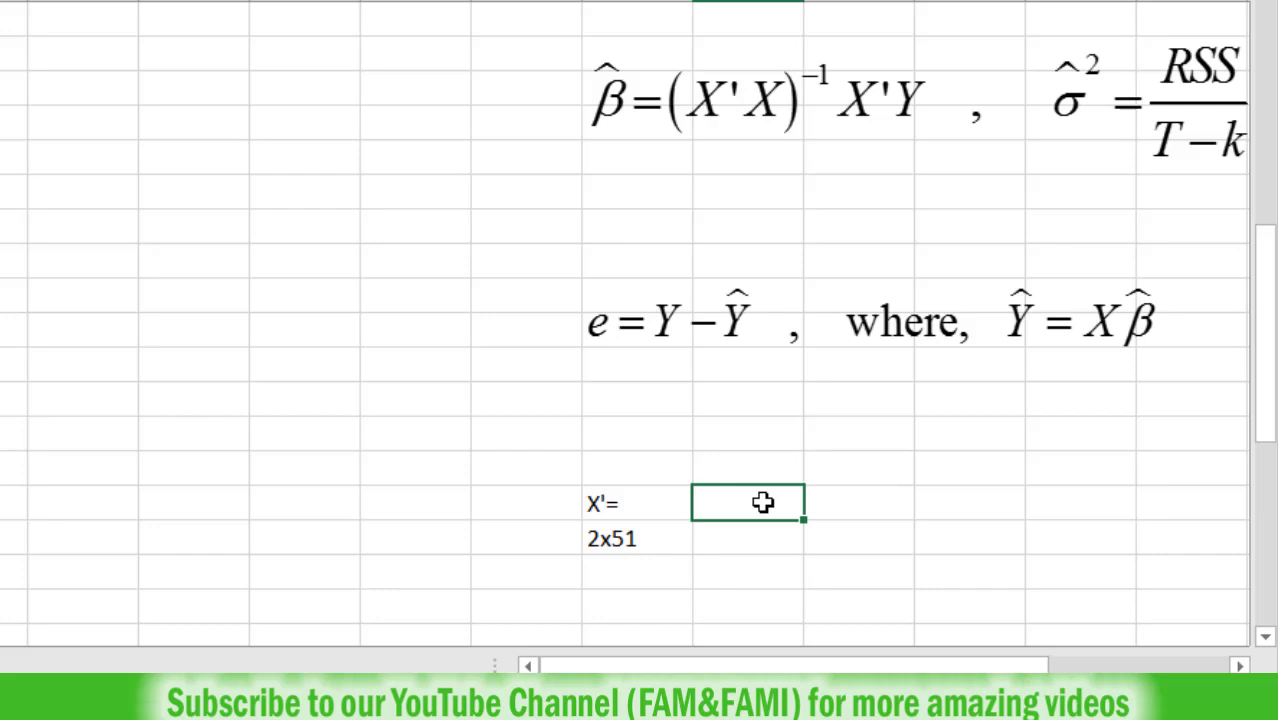
click(636, 548)
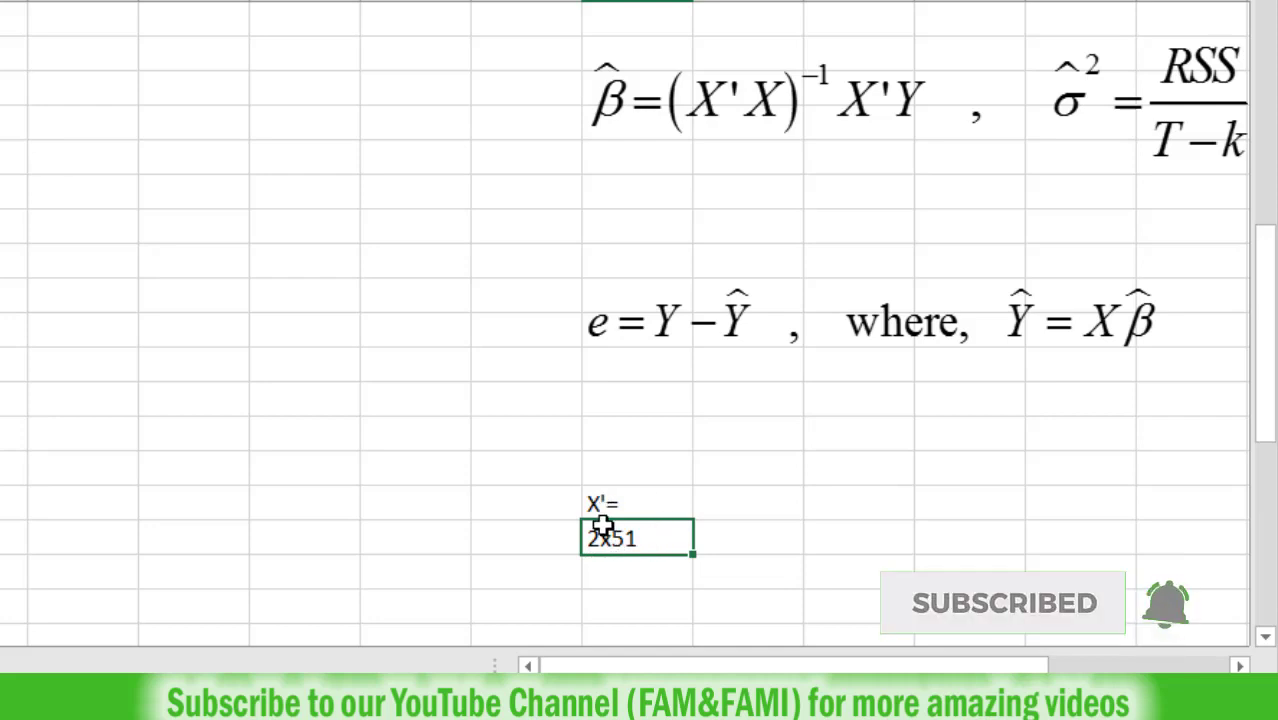
Transpose the X matrix B2:C52 into the 2-row by 51-column range M34:BK35 with the array formula =TRANSPOSE(B2:C52)
click(742, 510)
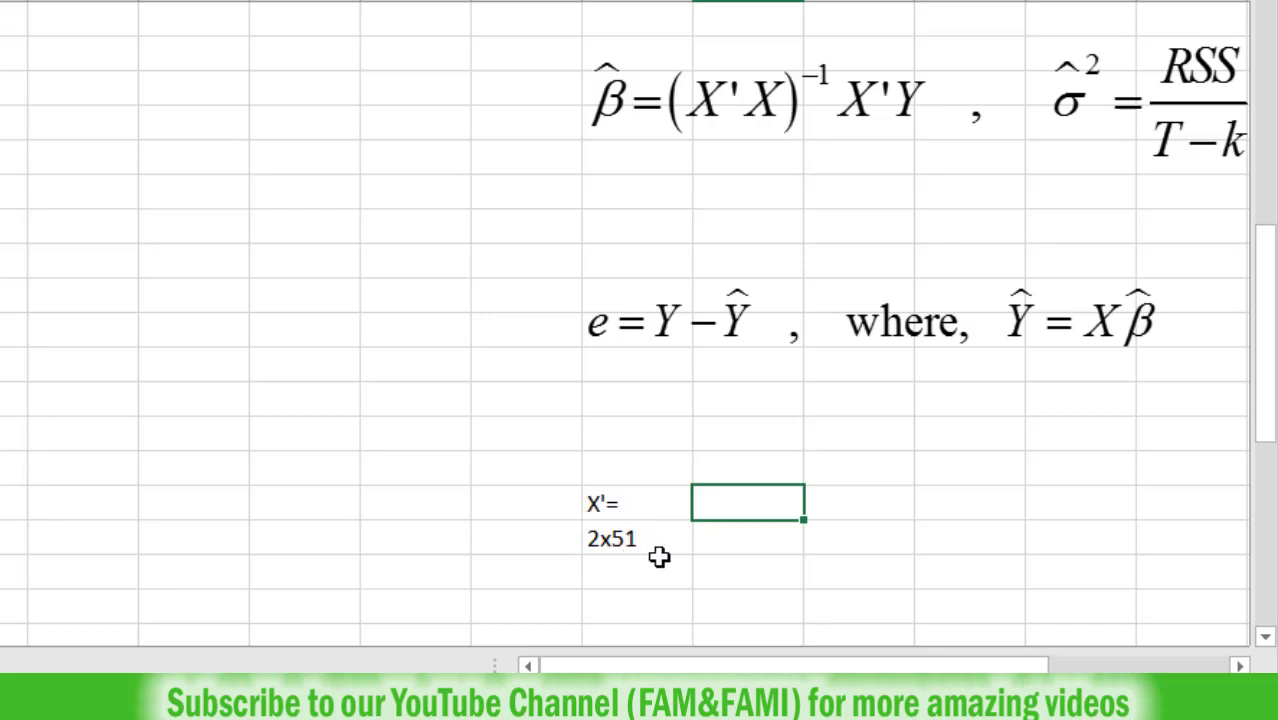
shift+click(690, 553)
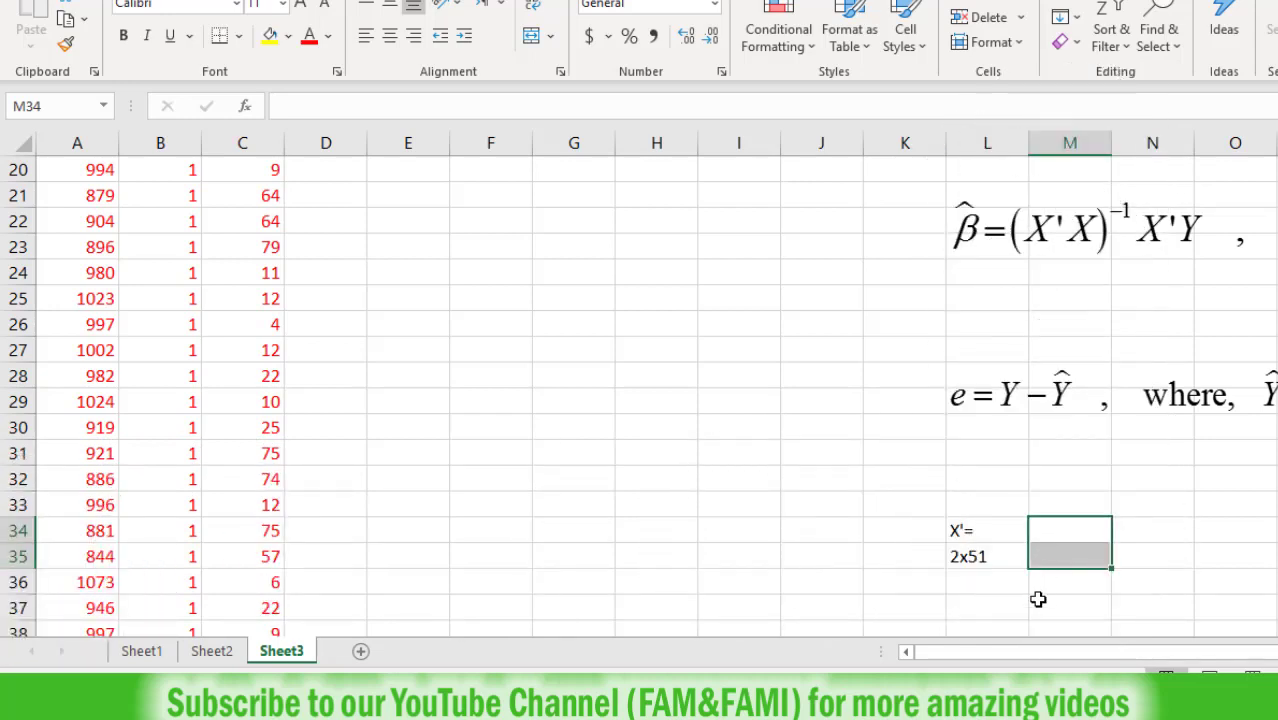
key(shift+Right)
key(shift+Right)
key(shift+Right)
key(shift+Right)
key(shift+Right)
key(shift+Right)
key(shift+Right)
key(shift+Right)
key(shift+Right)
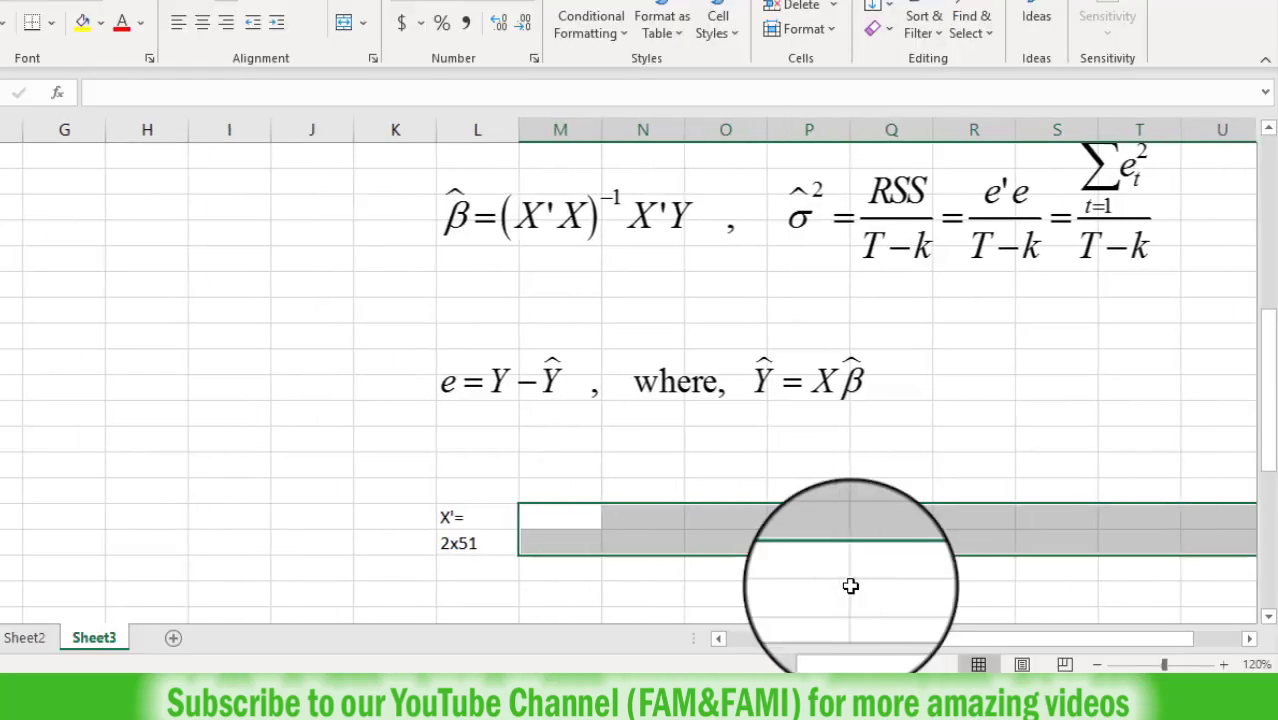
key(shift+Right)
key(shift+Right)
key(shift+Right)
key(shift+Right)
key(shift+Right)
key(shift+Right)
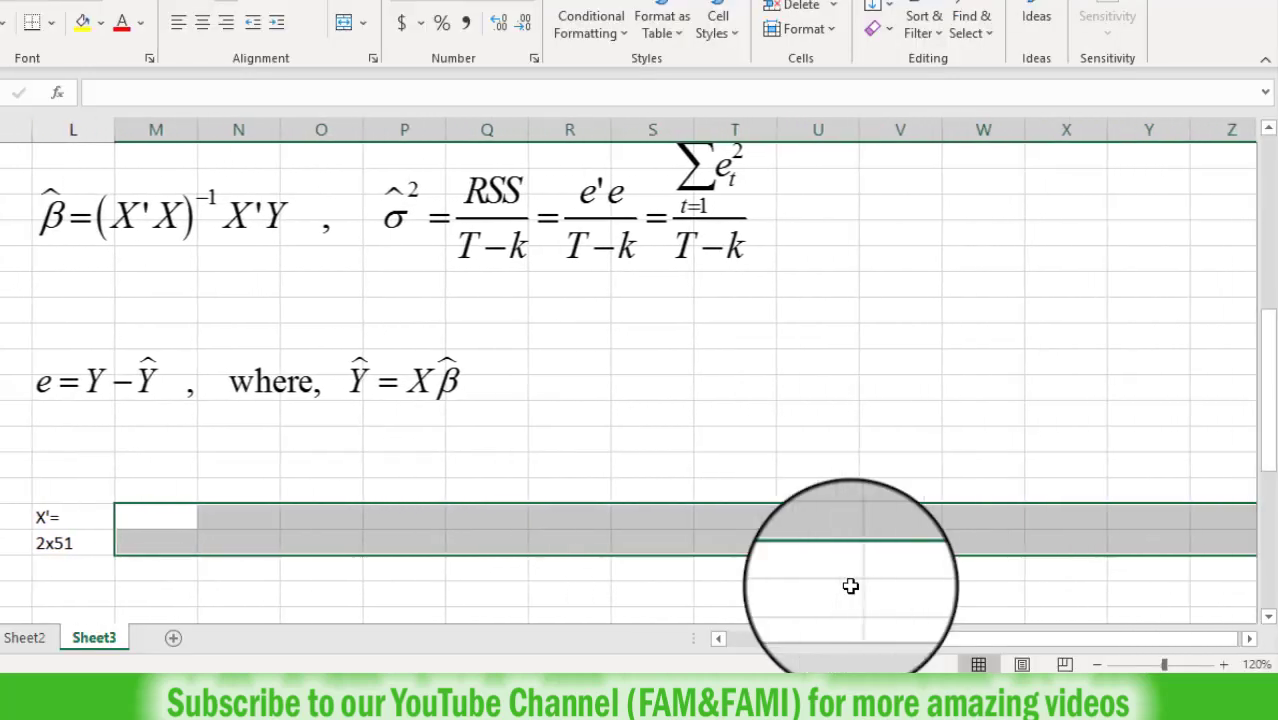
key(shift+Right)
key(shift+Right)
key(shift+Right)
key(shift+Right)
key(shift+Right)
key(shift+Right)
key(shift+Right)
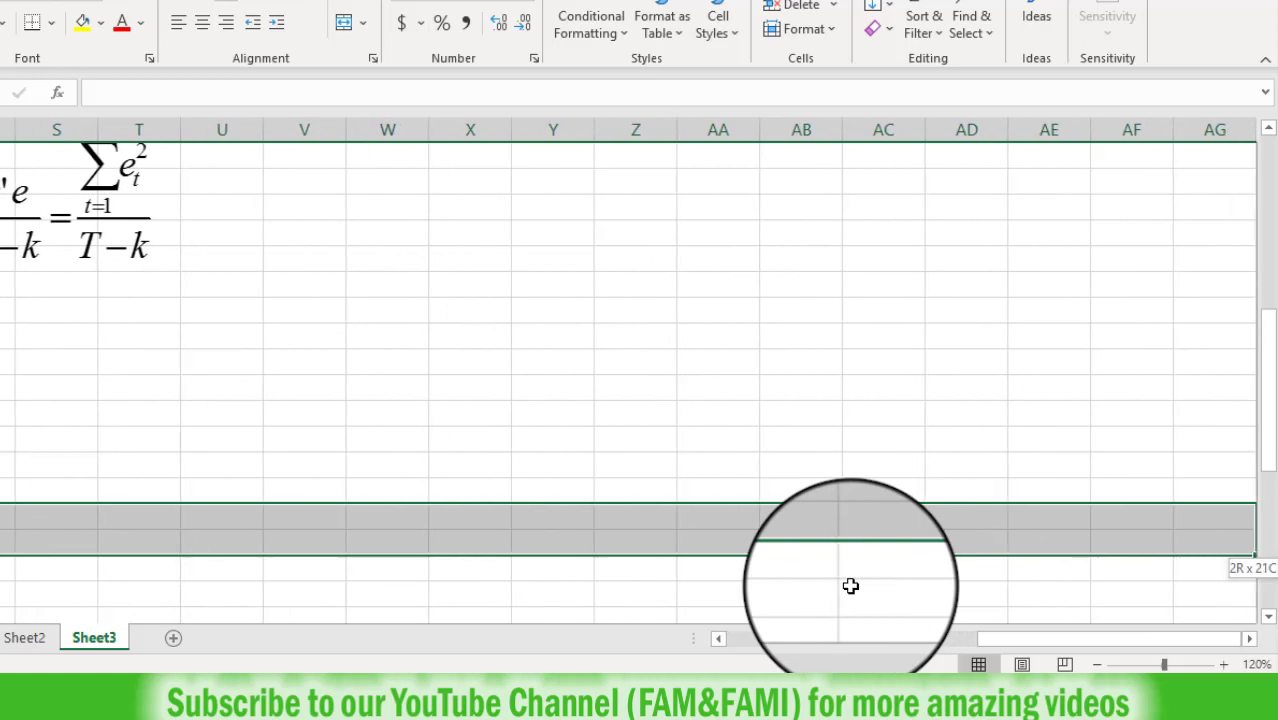
key(shift+Right)
key(shift+Right)
key(shift+Right)
key(shift+Right)
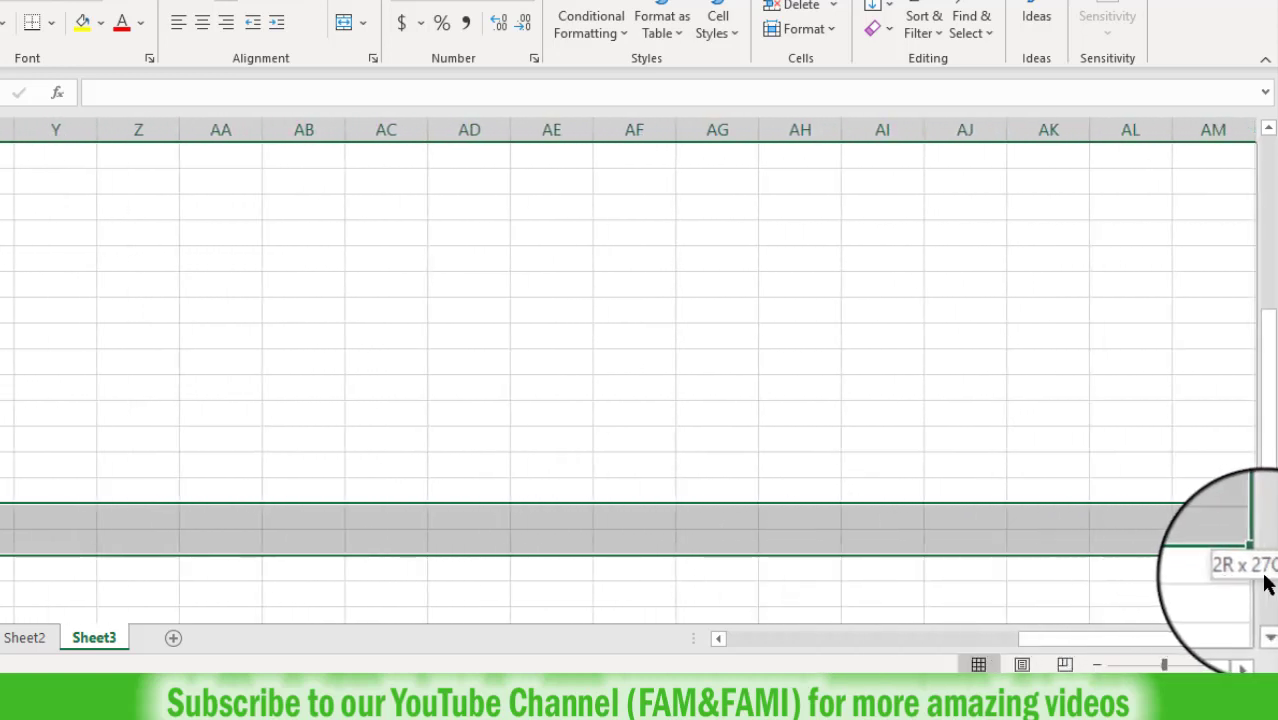
key(shift+Right)
key(shift+Right)
key(shift+Right)
key(shift+Right)
key(shift+Right)
key(shift+Right)
key(shift+Right)
key(shift+Right)
key(shift+Right)
key(shift+Right)
key(shift+Right)
key(shift+Right)
key(shift+Right)
key(shift+Right)
key(shift+Right)
key(shift+Right)
key(shift+Right)
key(shift+Right)
key(shift+Right)
key(shift+Right)
key(shift+Right)
key(shift+Right)
key(shift+Right)
key(shift+Right)
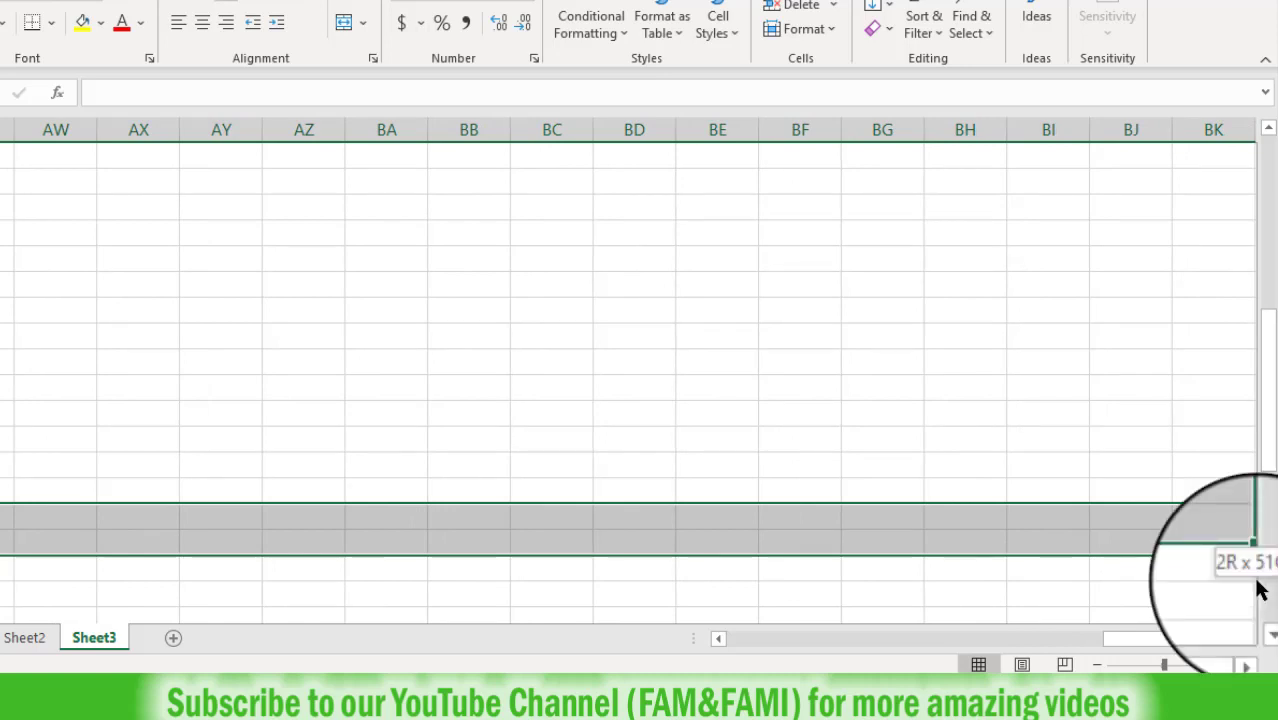
text(=)
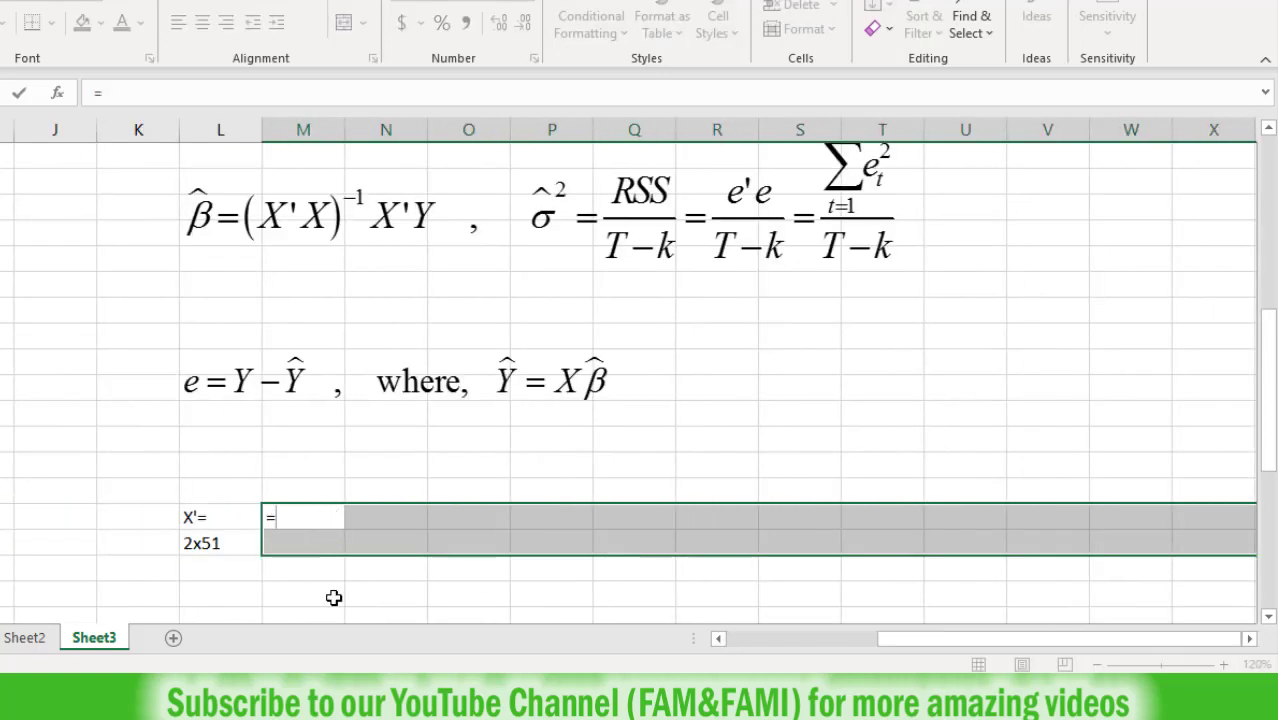
text(TRANSO)
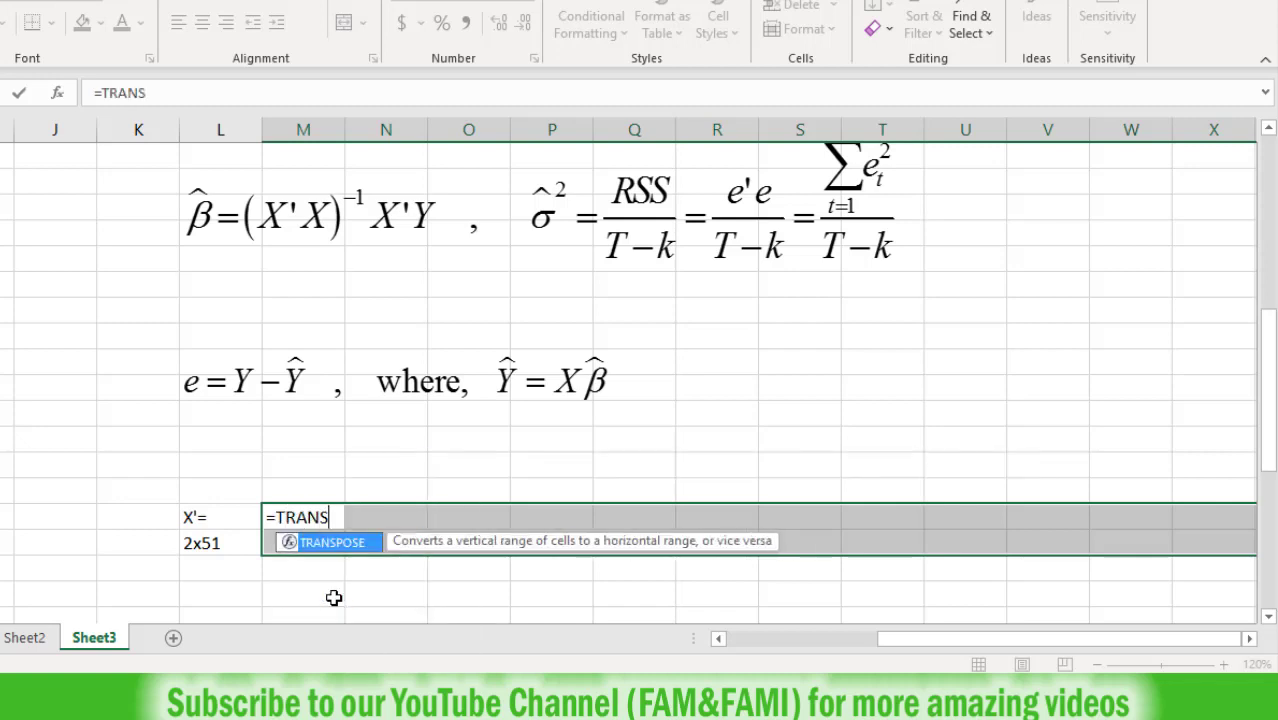
key(BackSpace)
text(POSE()
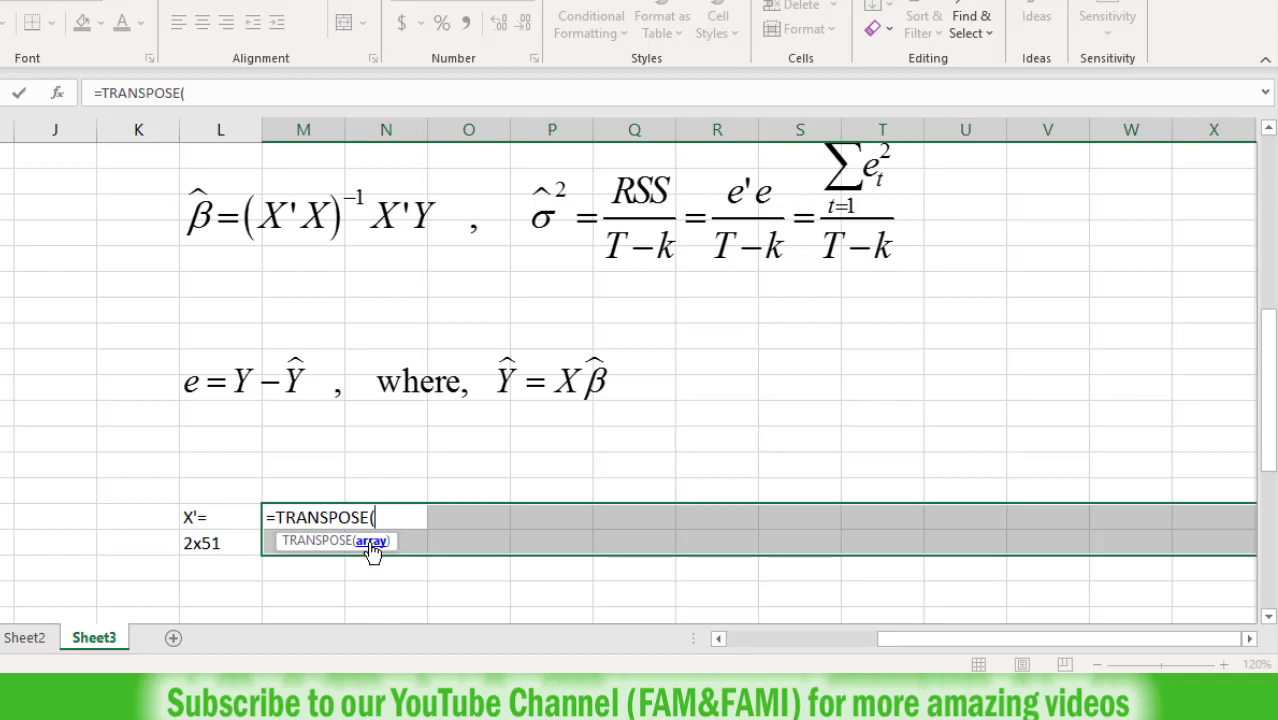
key(ctrl+Home)
key(Down)
key(Right)
key(shift+Right)
key(shift+Left)
key(shift+Right)
key(shift+Down)
key(shift+Down)
key(shift+Down)
key(shift+Down)
key(shift+Down)
key(shift+Down)
key(shift+Down)
key(shift+Down)
key(shift+Down)
key(ctrl+shift+Down)
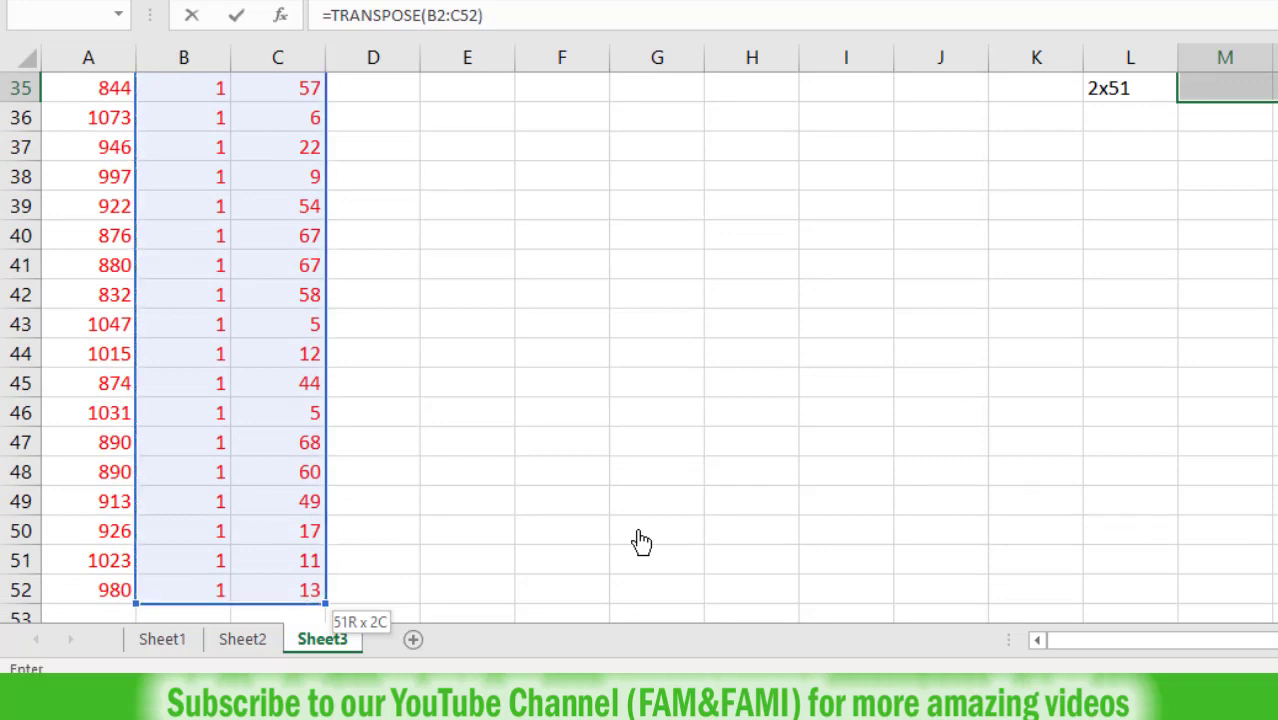
text())
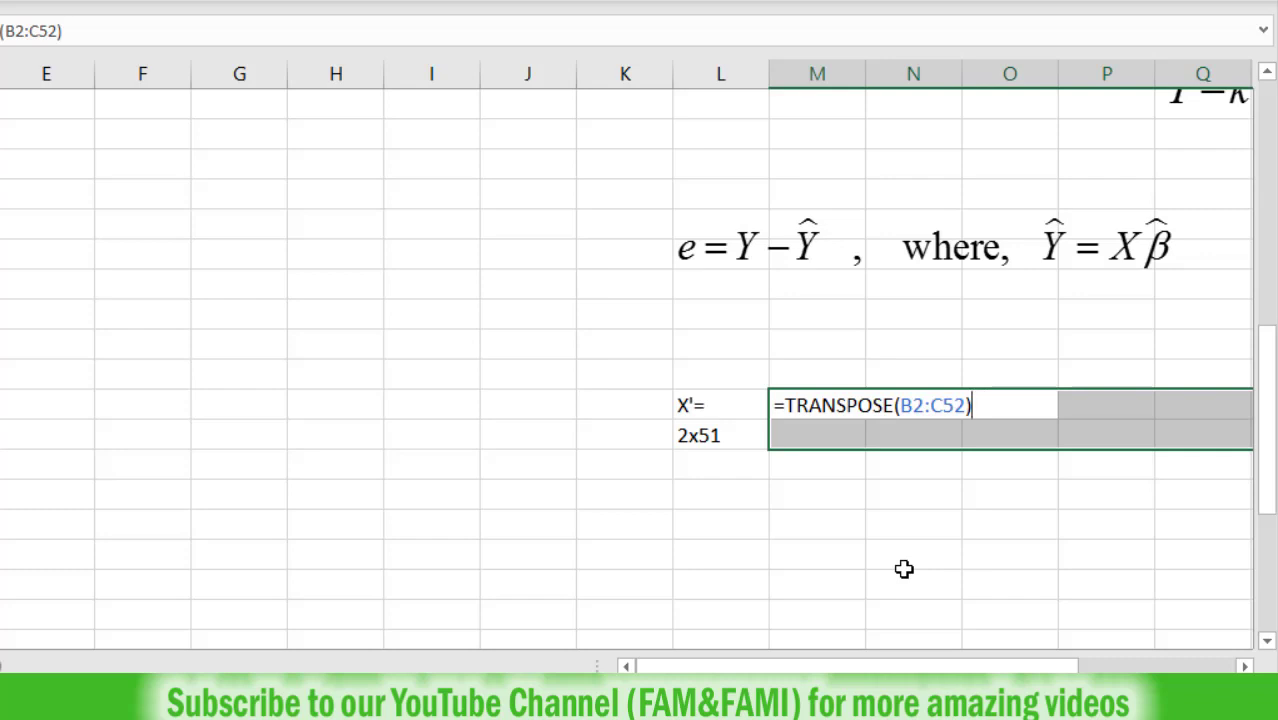
key(ctrl+shift+Return)
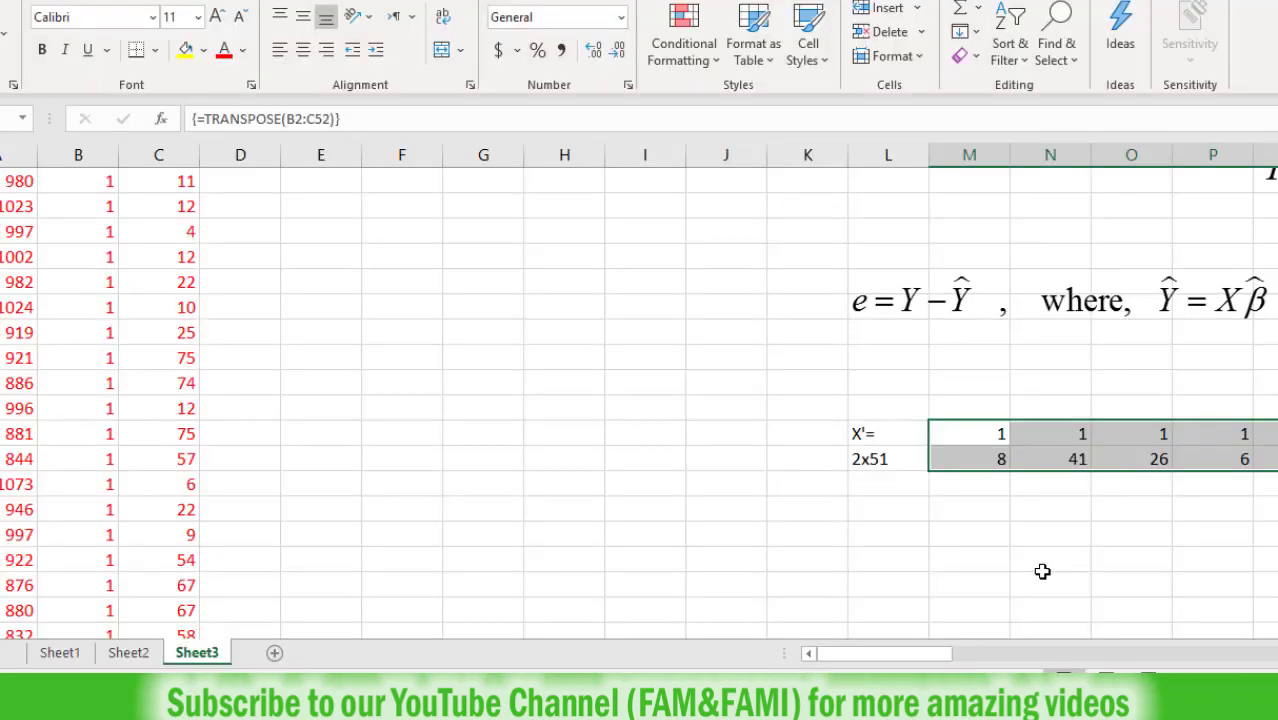
Compare the rows of the transposed matrix with the original X columns, and review the OLS estimate formula for beta
drag(88, 183, 93, 434)
click(969, 434)
key(ctrl+shift+Right)
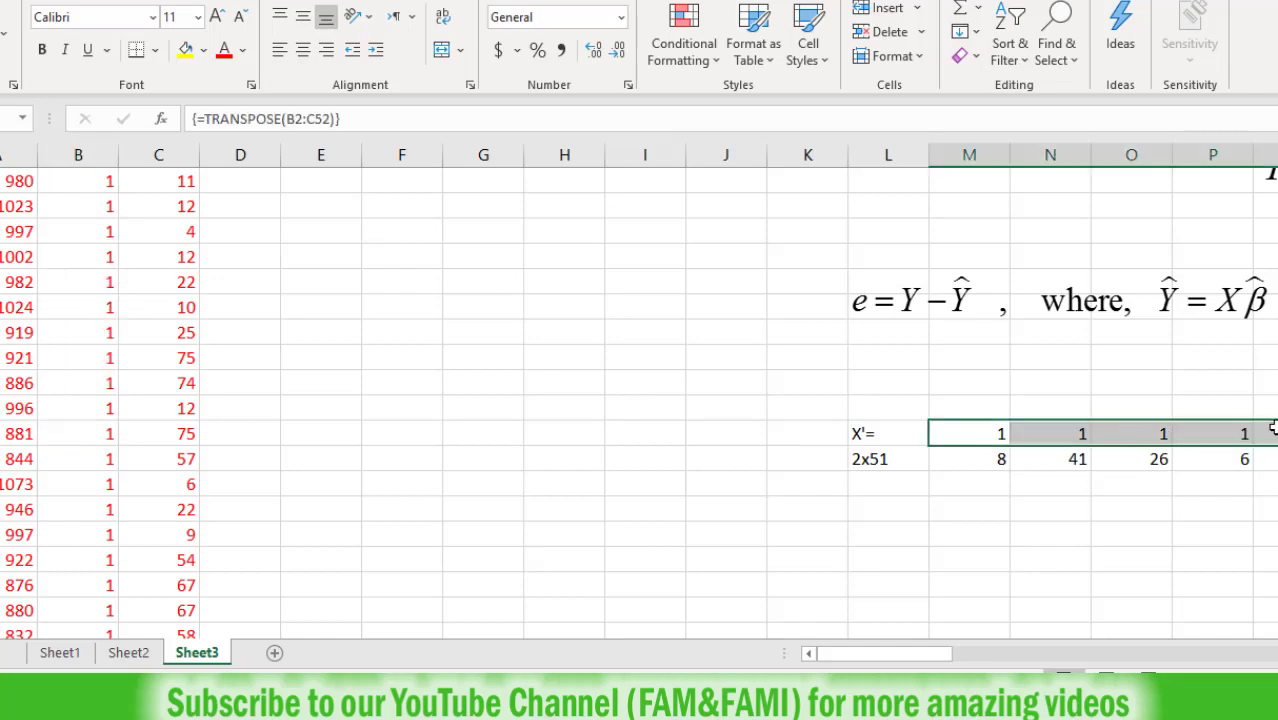
drag(985, 459, 1277, 460)
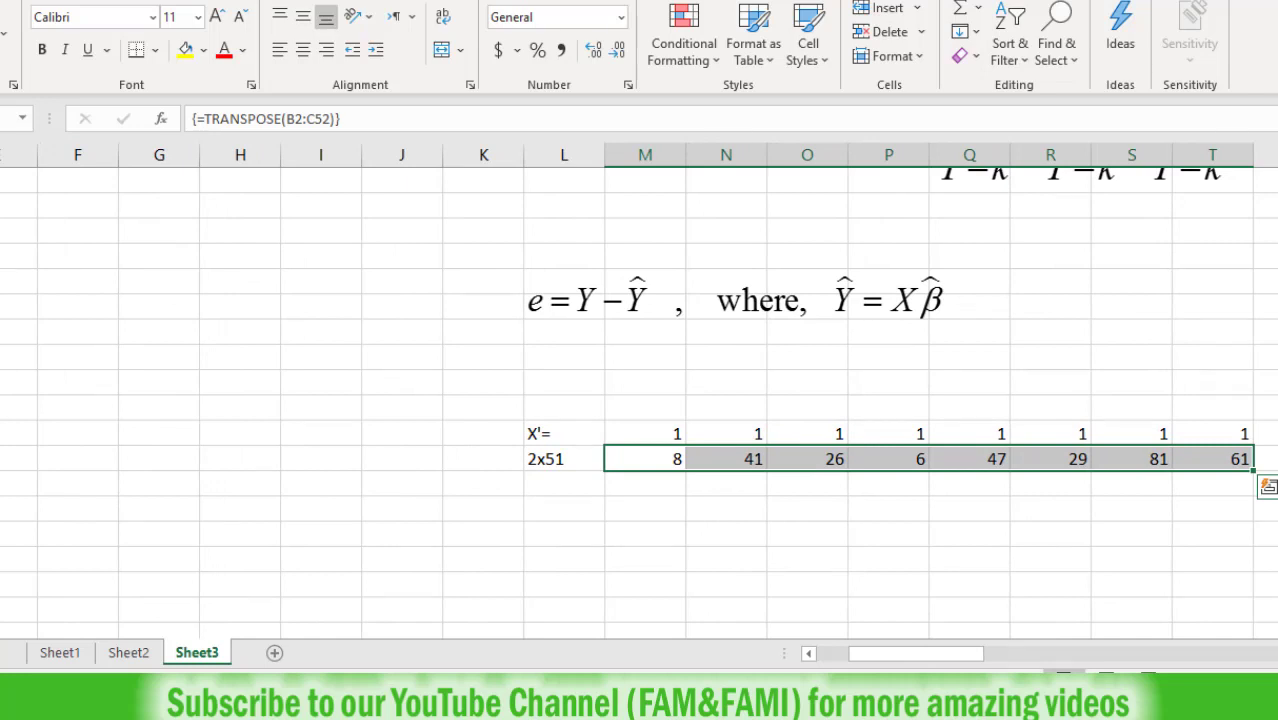
click(907, 371)
key(Up)
key(Up)
key(Up)
key(Up)
key(Up)
key(Up)
key(Up)
key(Up)
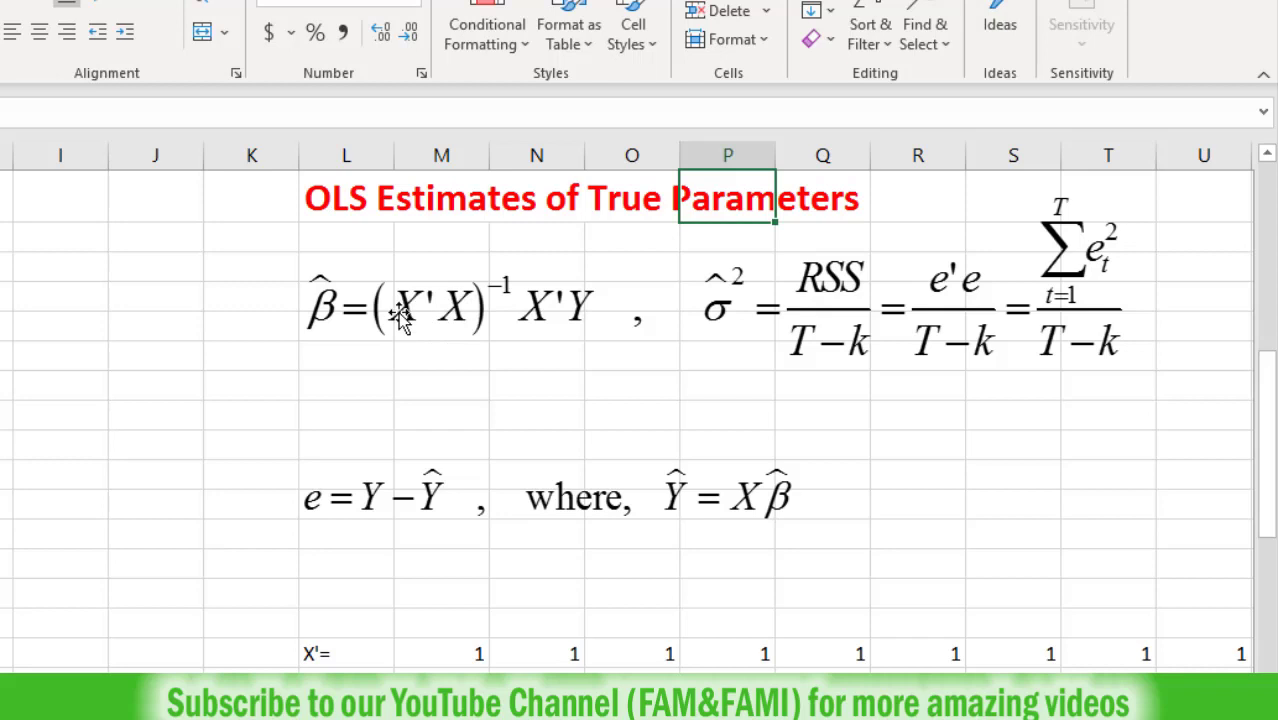
Label the product matrix in L38 as X'X=, with the dimension notes 2X51 51X2 in L39 and 2X2 in L40
click(346, 719)
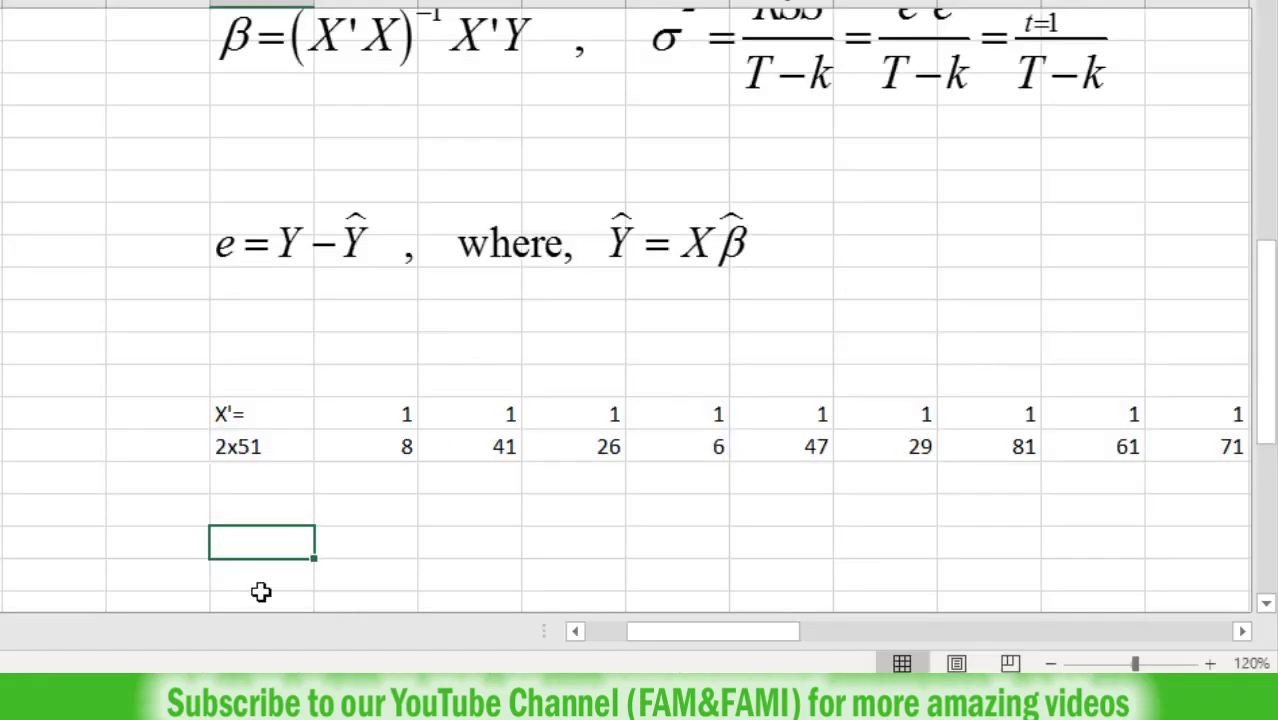
text(X'X=)
key(Return)
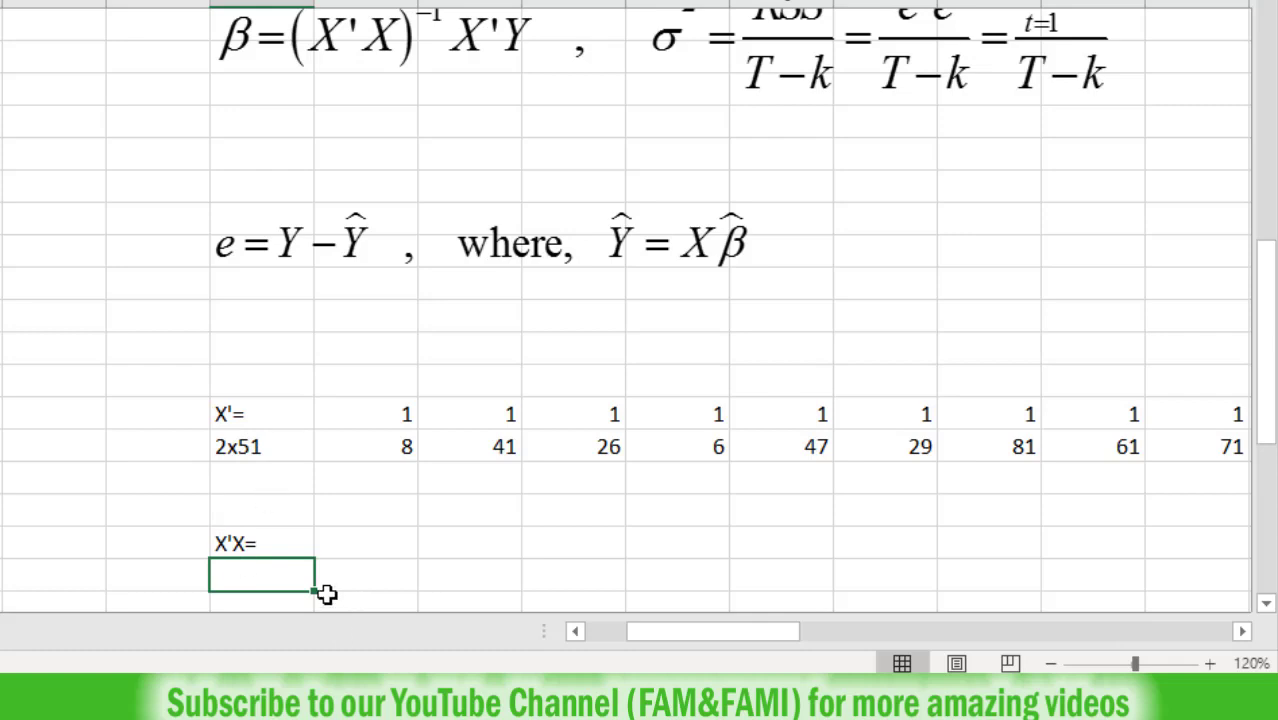
text(2X51)
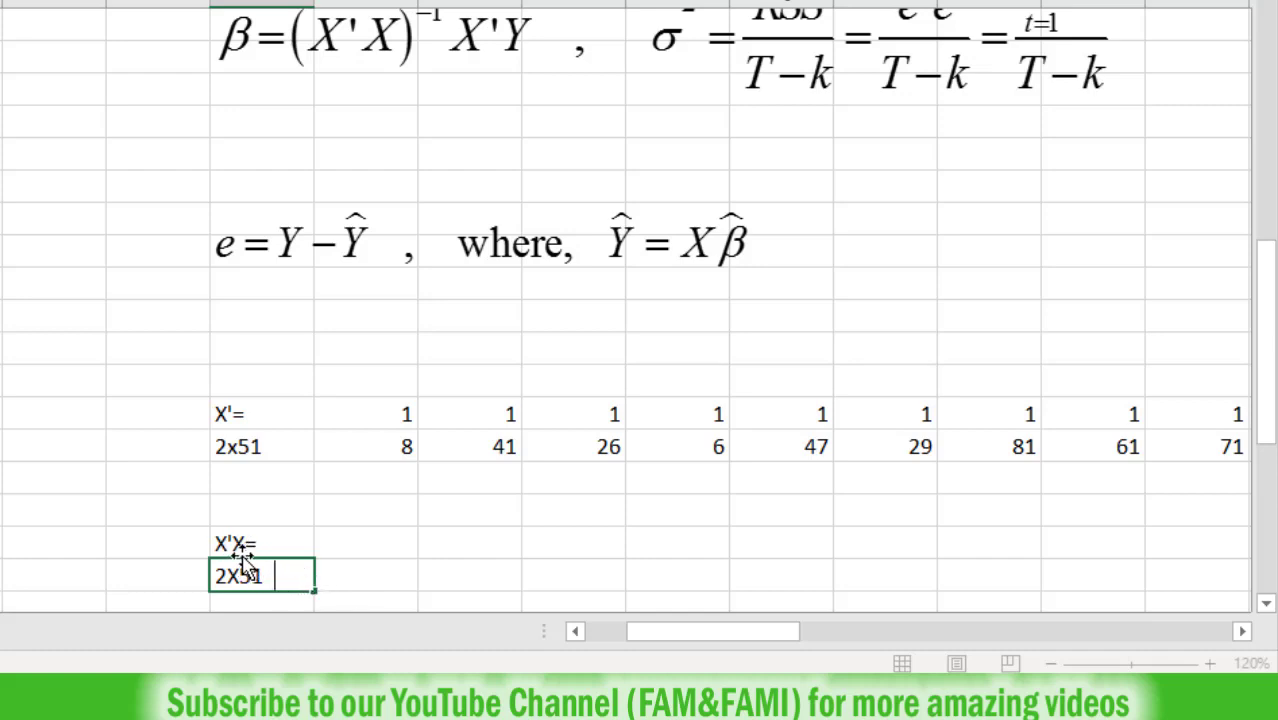
text(51X)
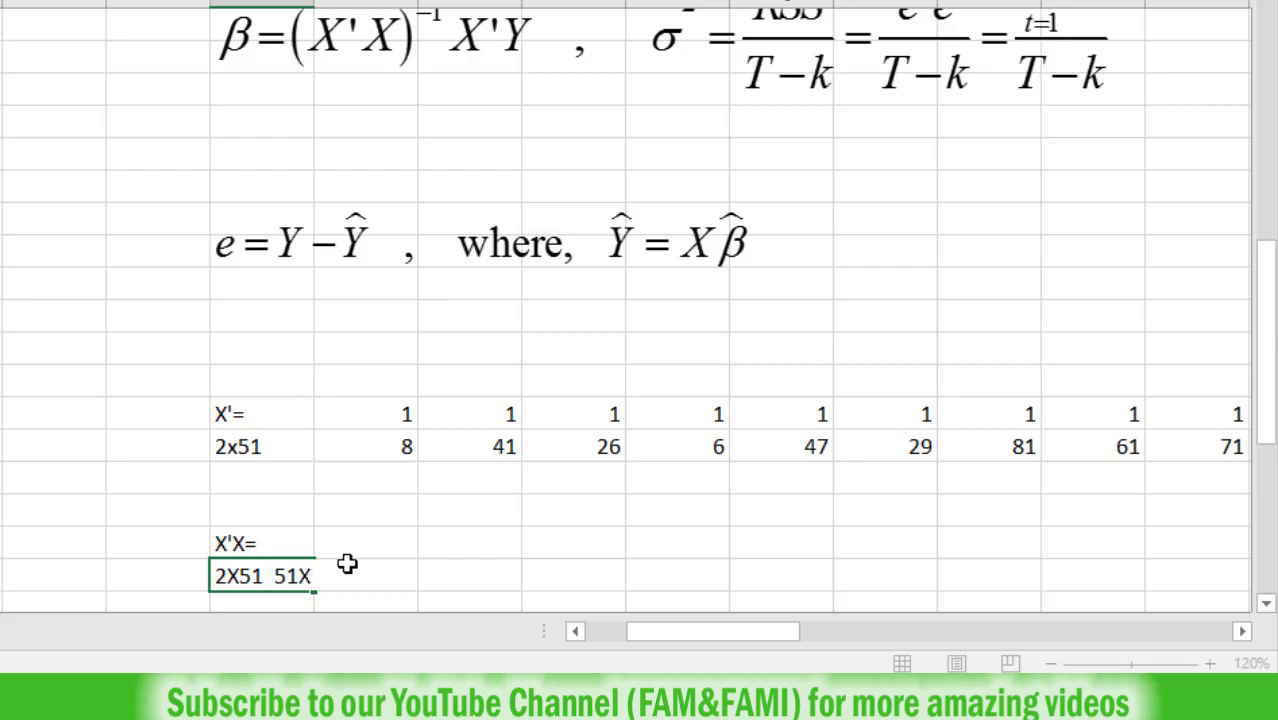
text(2)
key(Return)
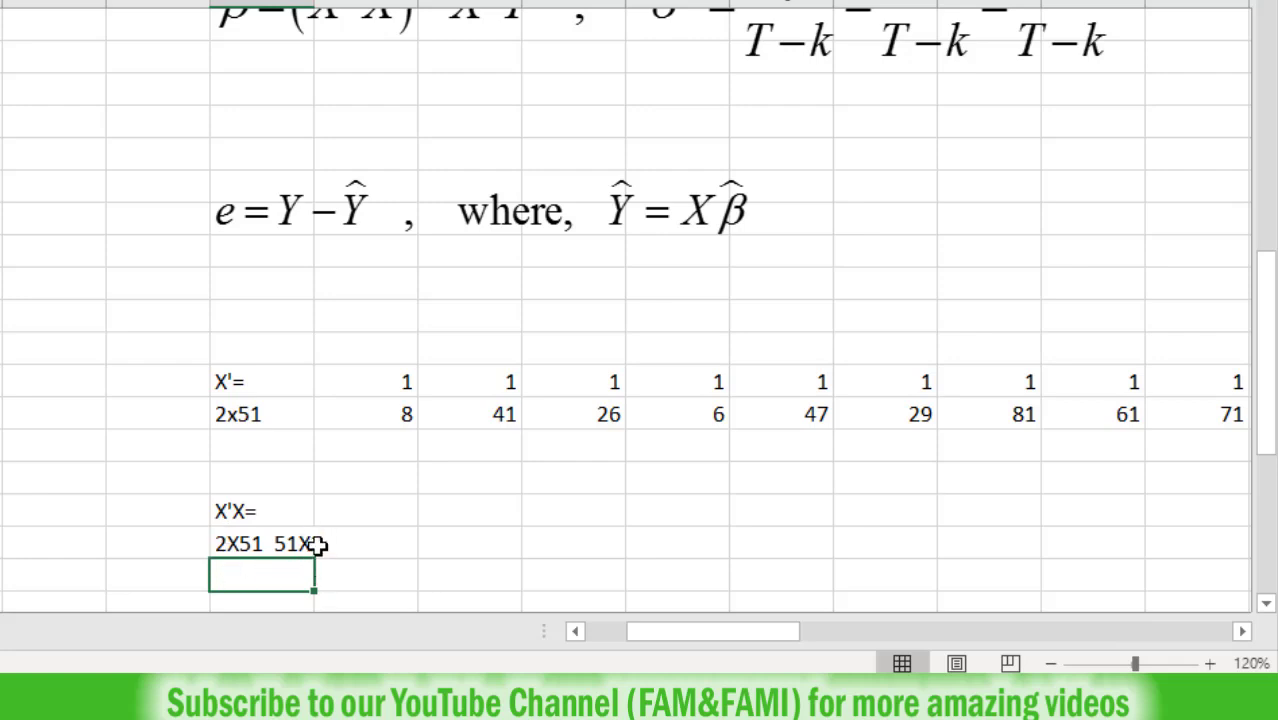
text(2X2)
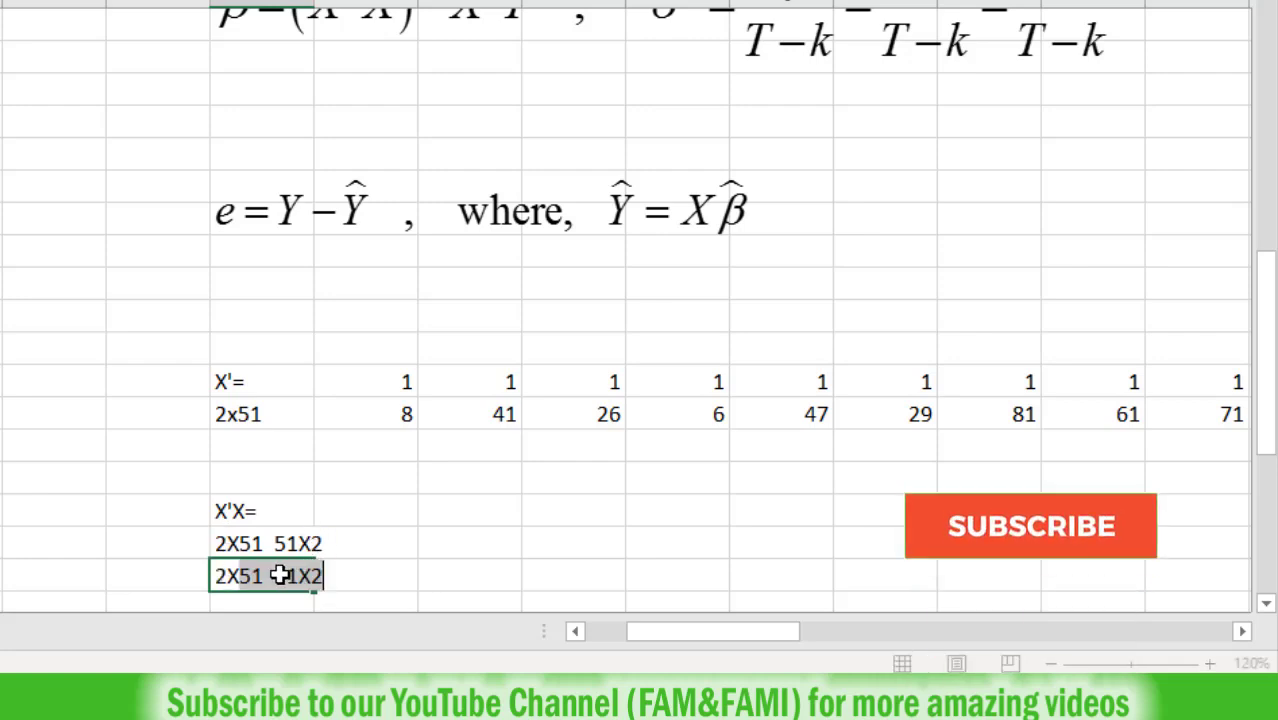
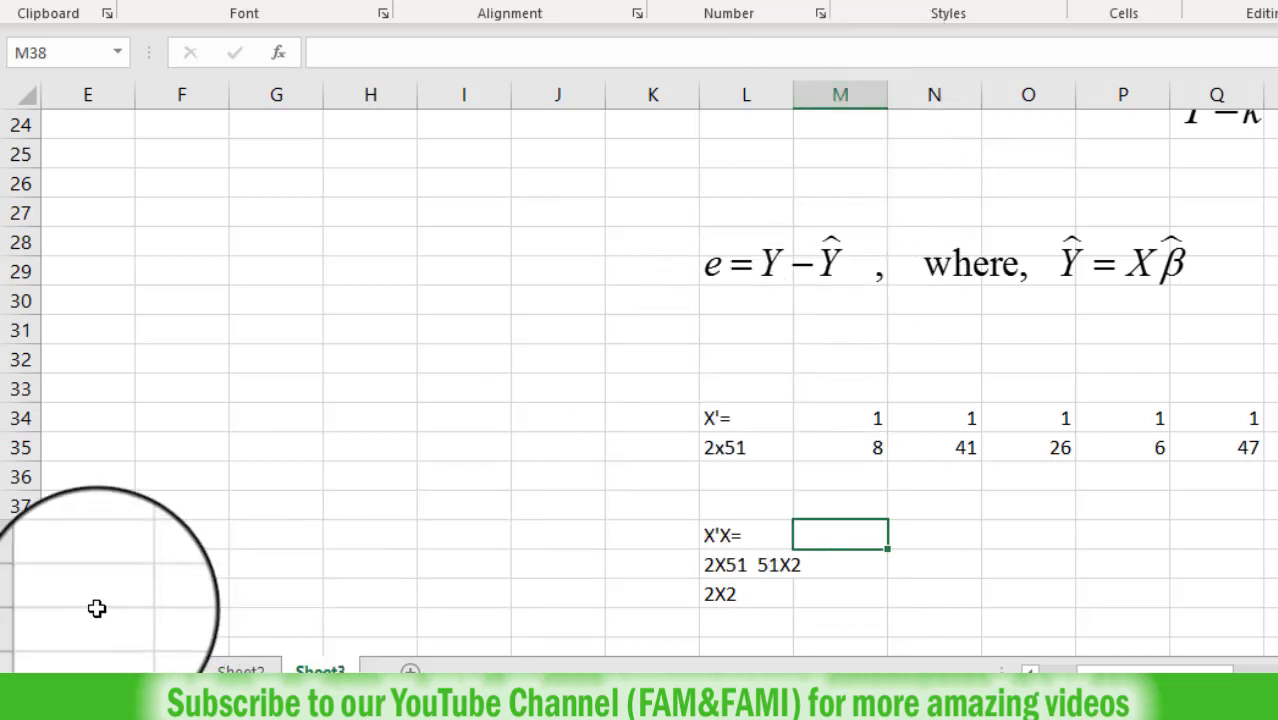
Start an MMULT formula across the 2-by-2 range M38:N39, using the transposed matrix M34:BK35 as the first array
drag(797, 537, 777, 565)
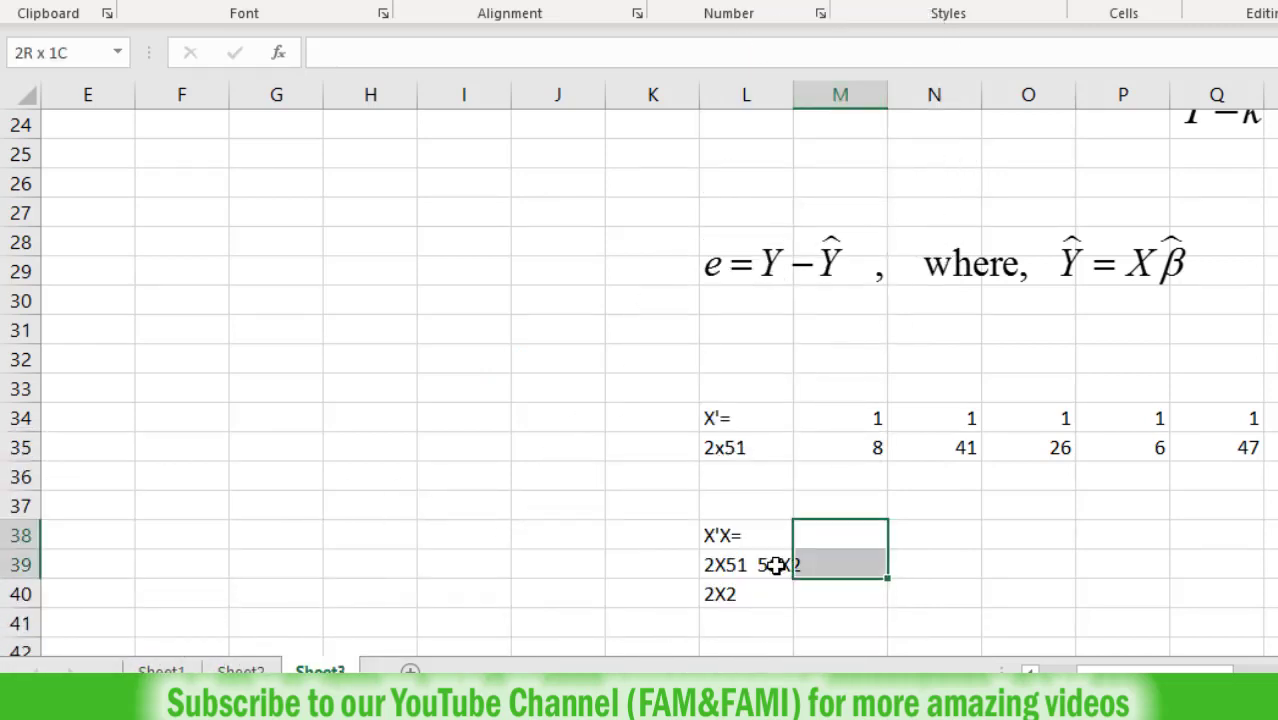
key(shift+Right)
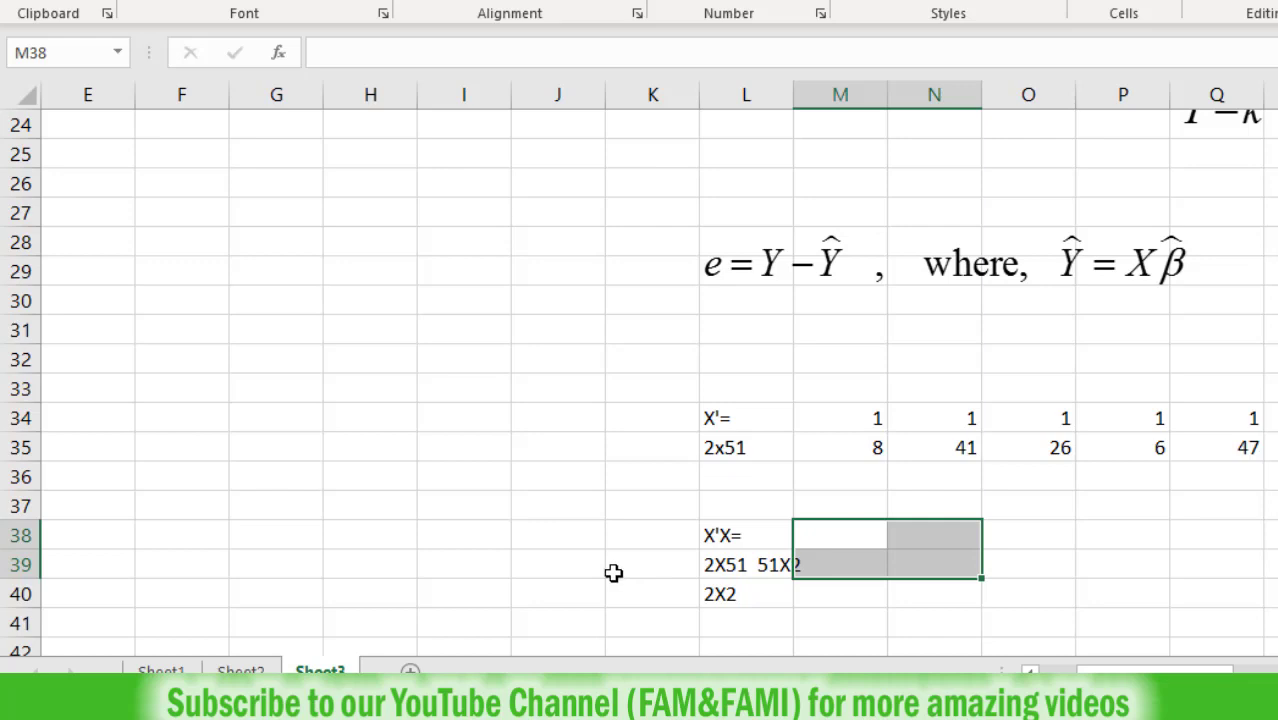
text(=)
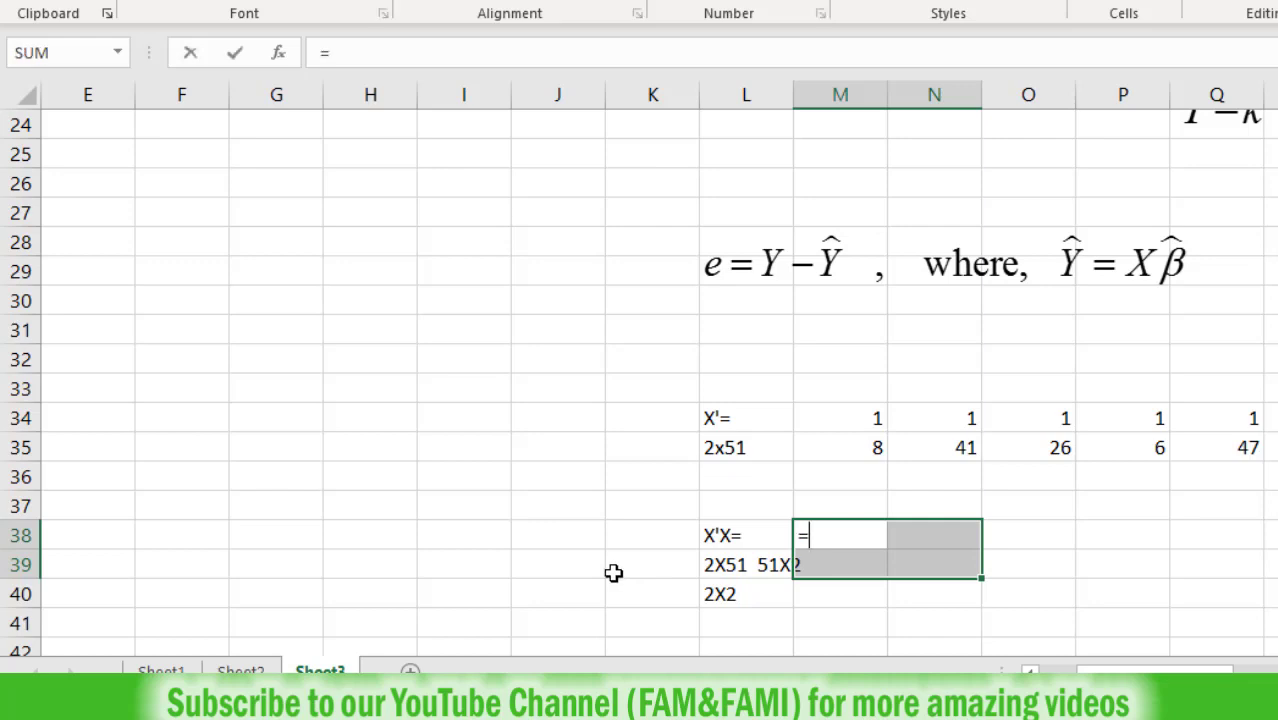
text(MMULT)
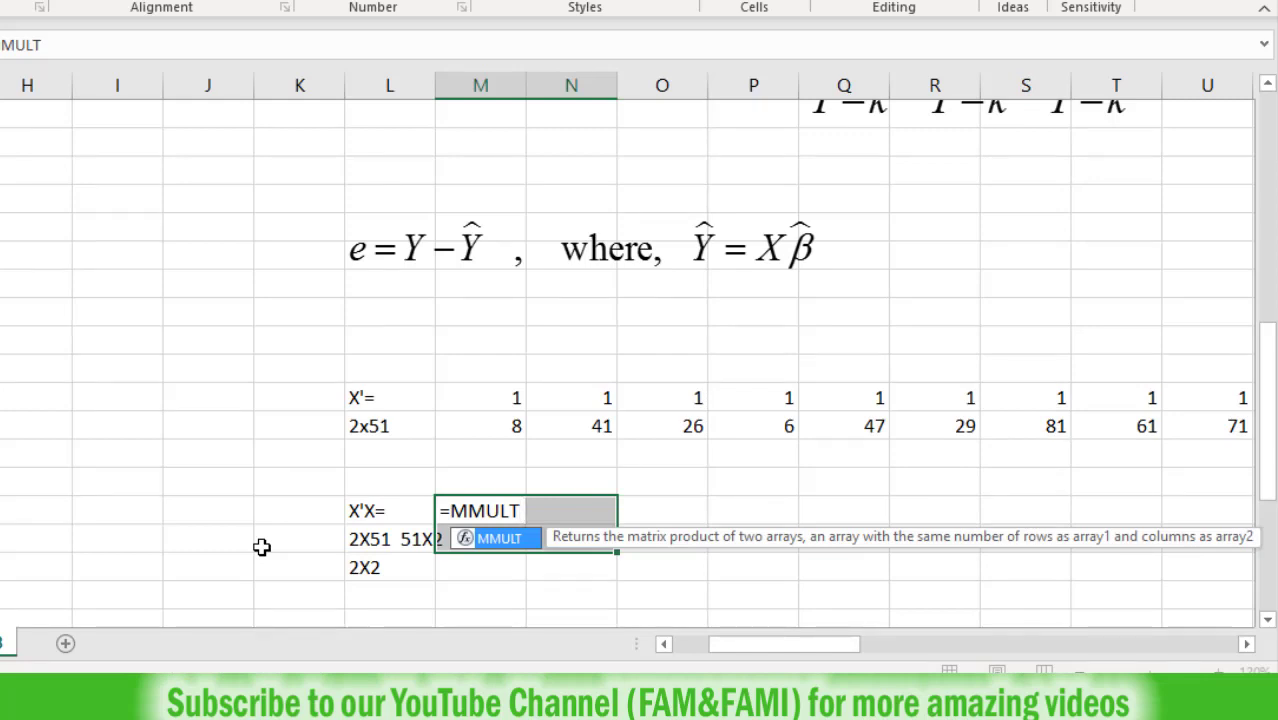
text(()
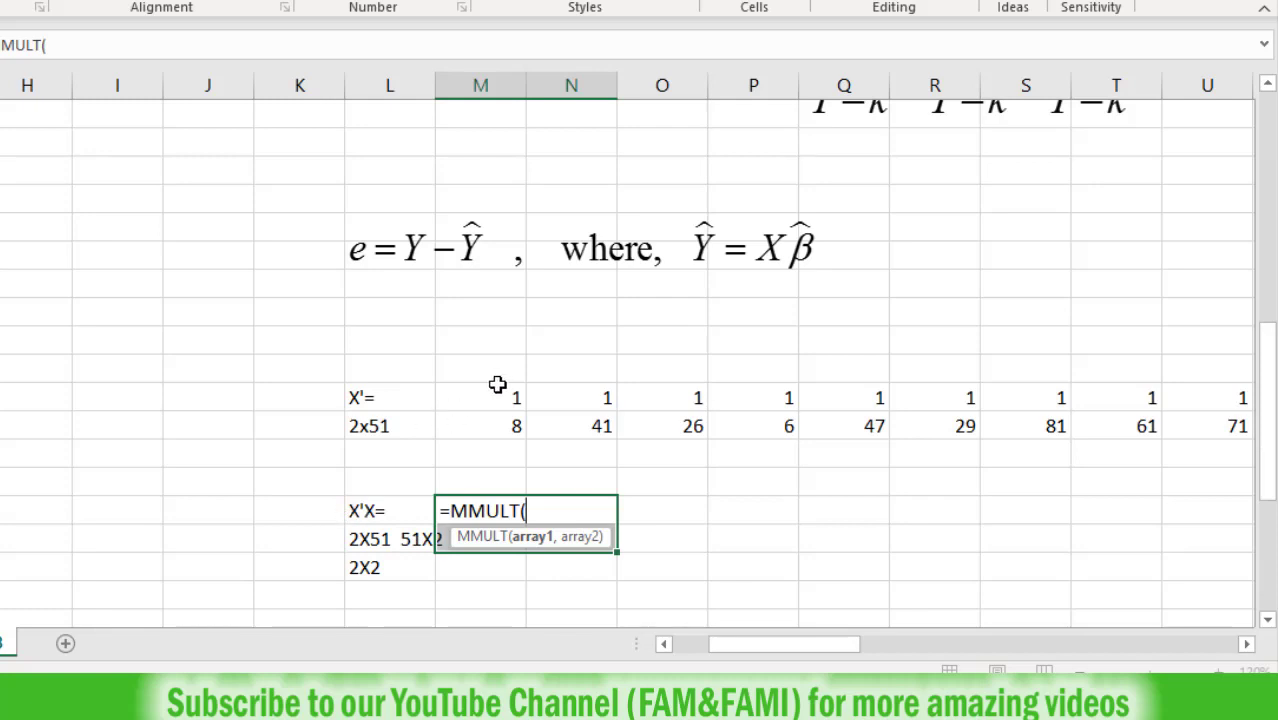
drag(491, 394, 489, 426)
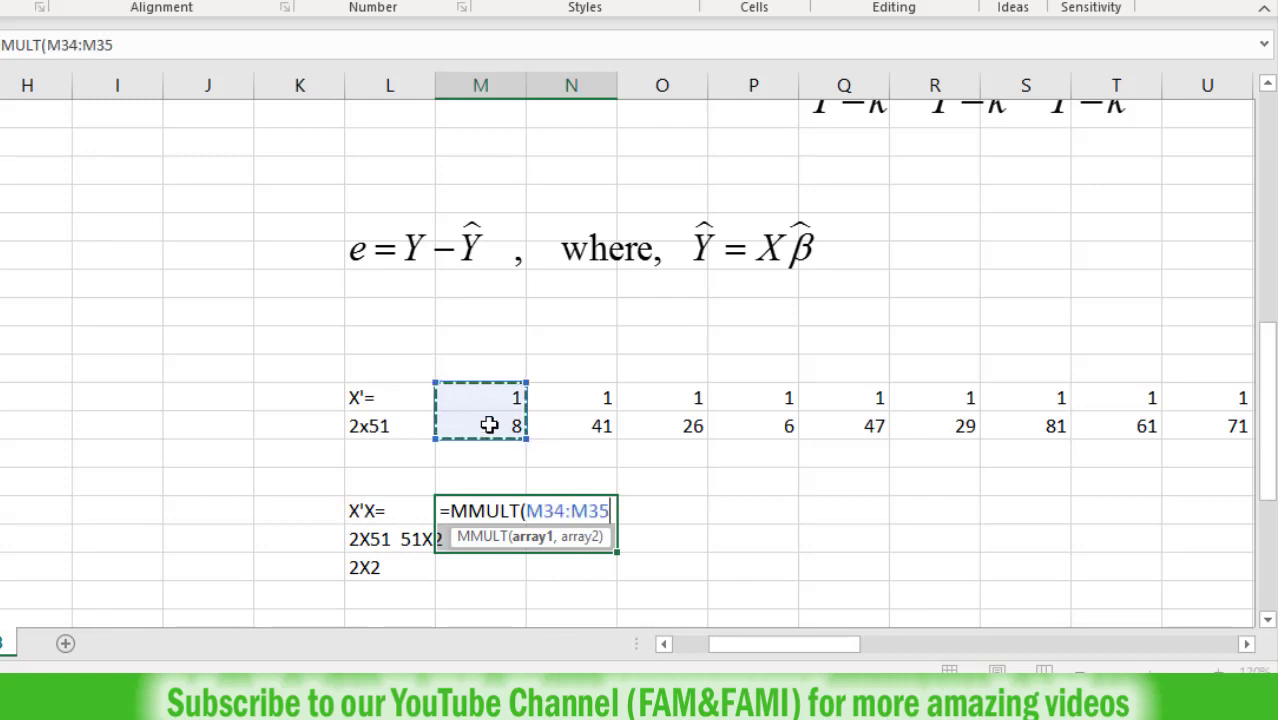
key(ctrl+shift+Right)
text(,)
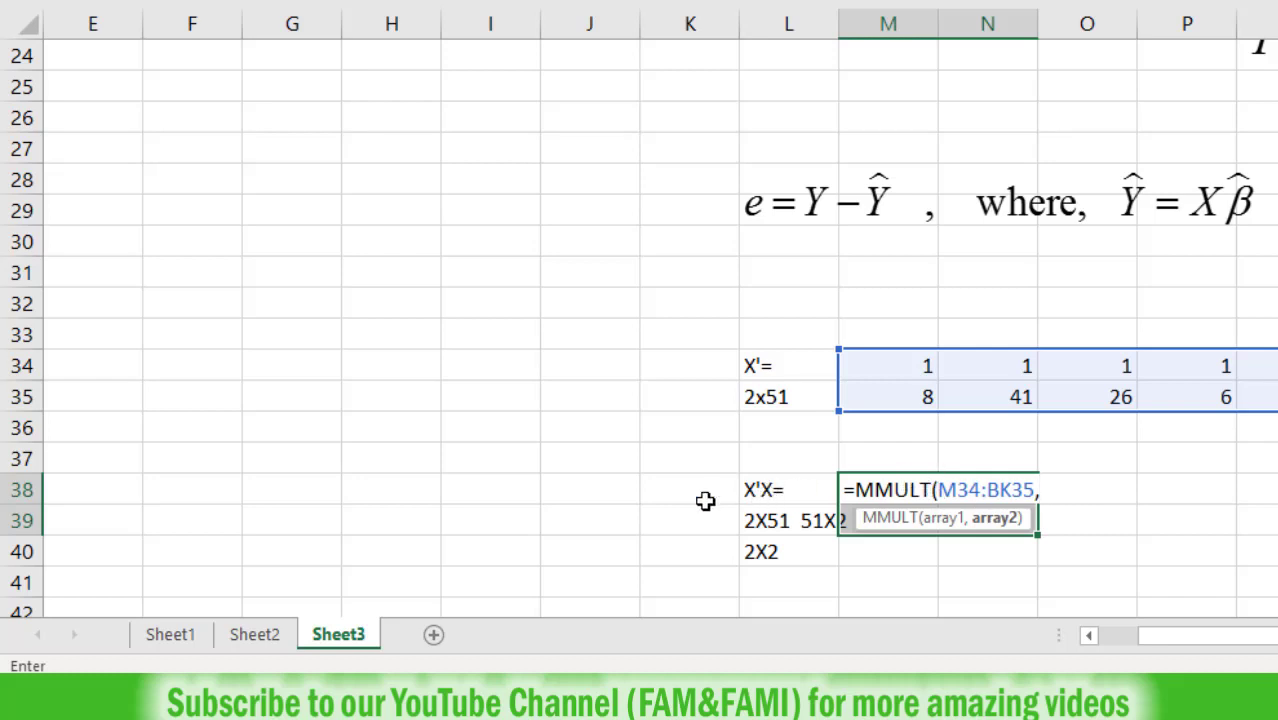
Complete the product with the X matrix B2:C52 as the second array and enter =MMULT(M34:BK35,B2:C52) as an array formula
click(50, 228)
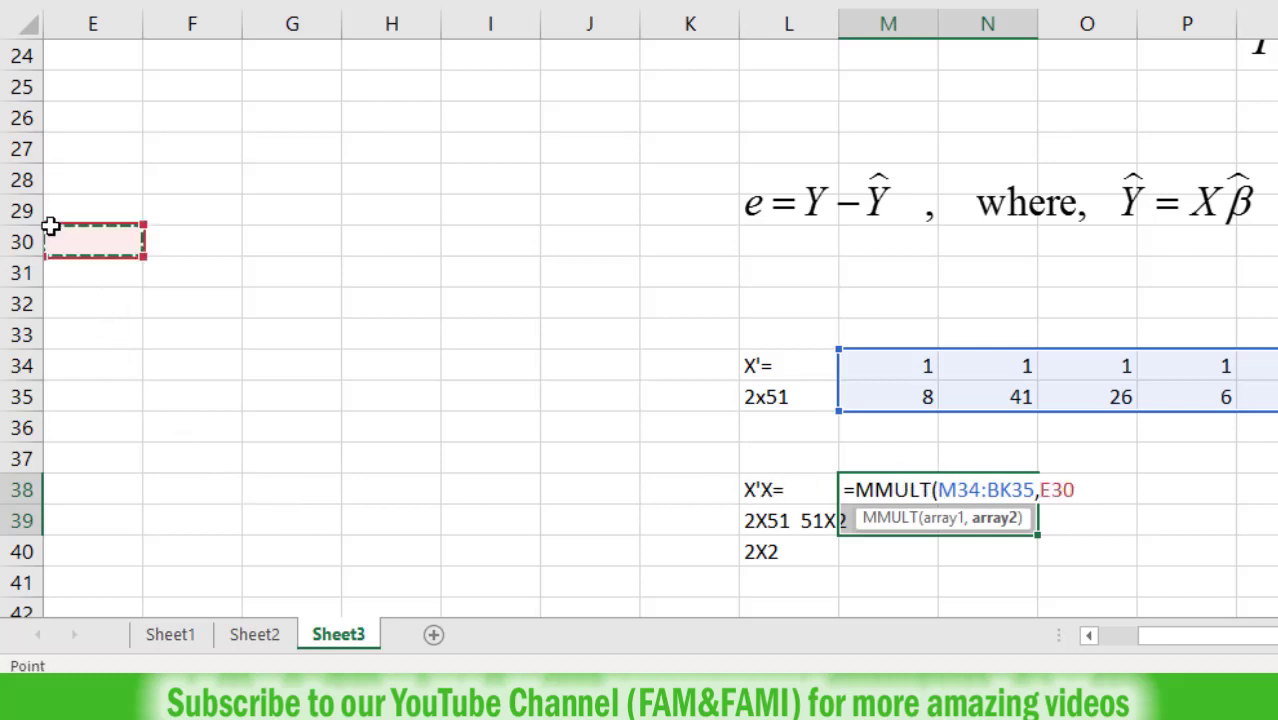
key(ctrl+Left)
key(ctrl+Up)
key(Left)
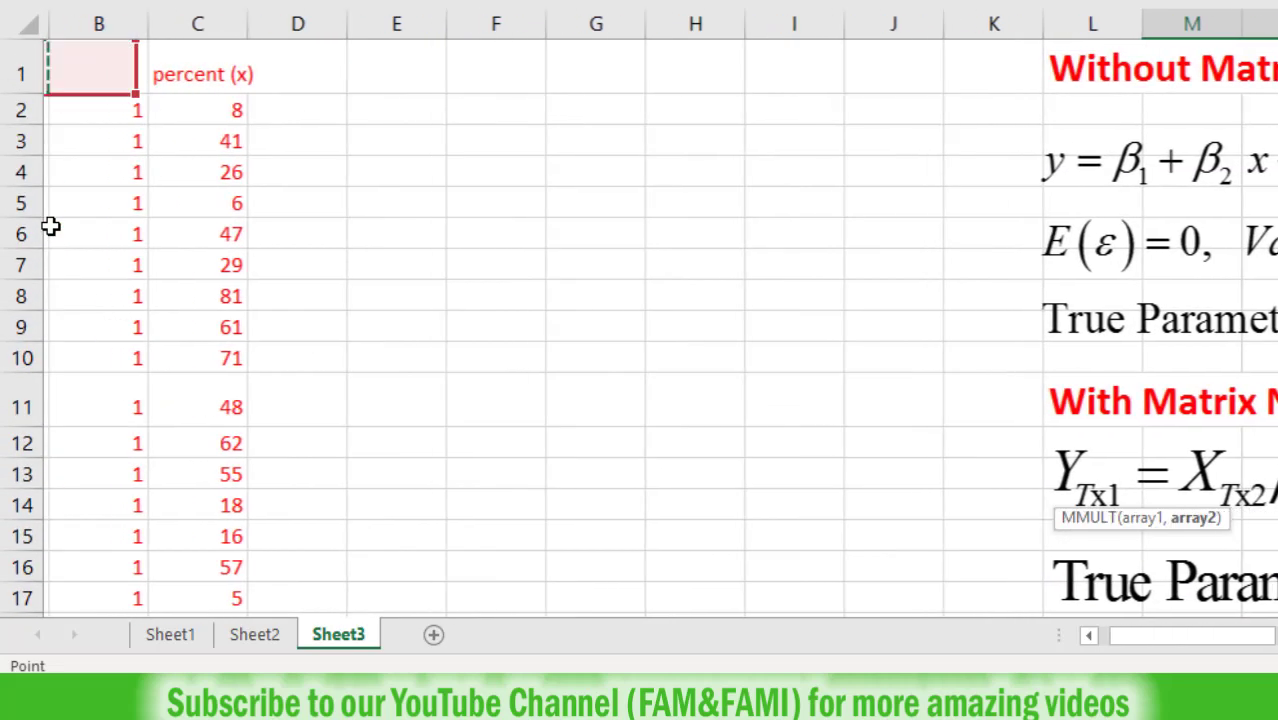
key(Down)
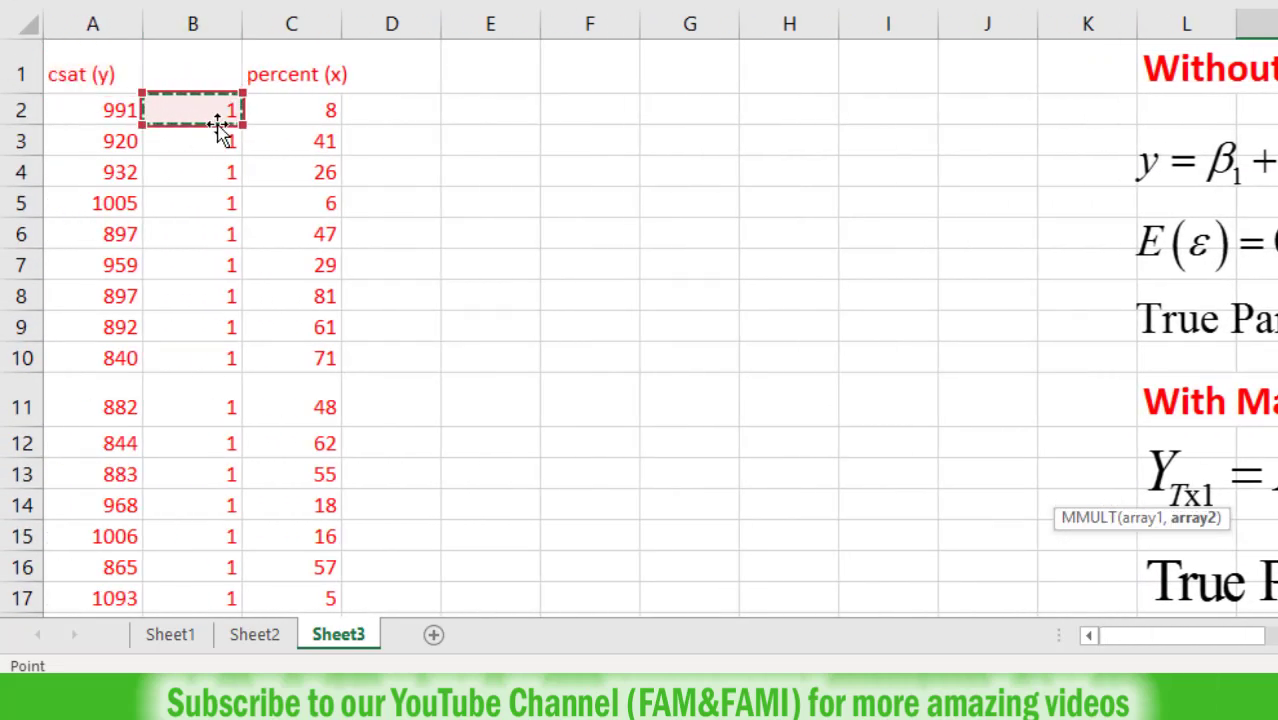
key(shift+Right)
key(ctrl+shift+Down)
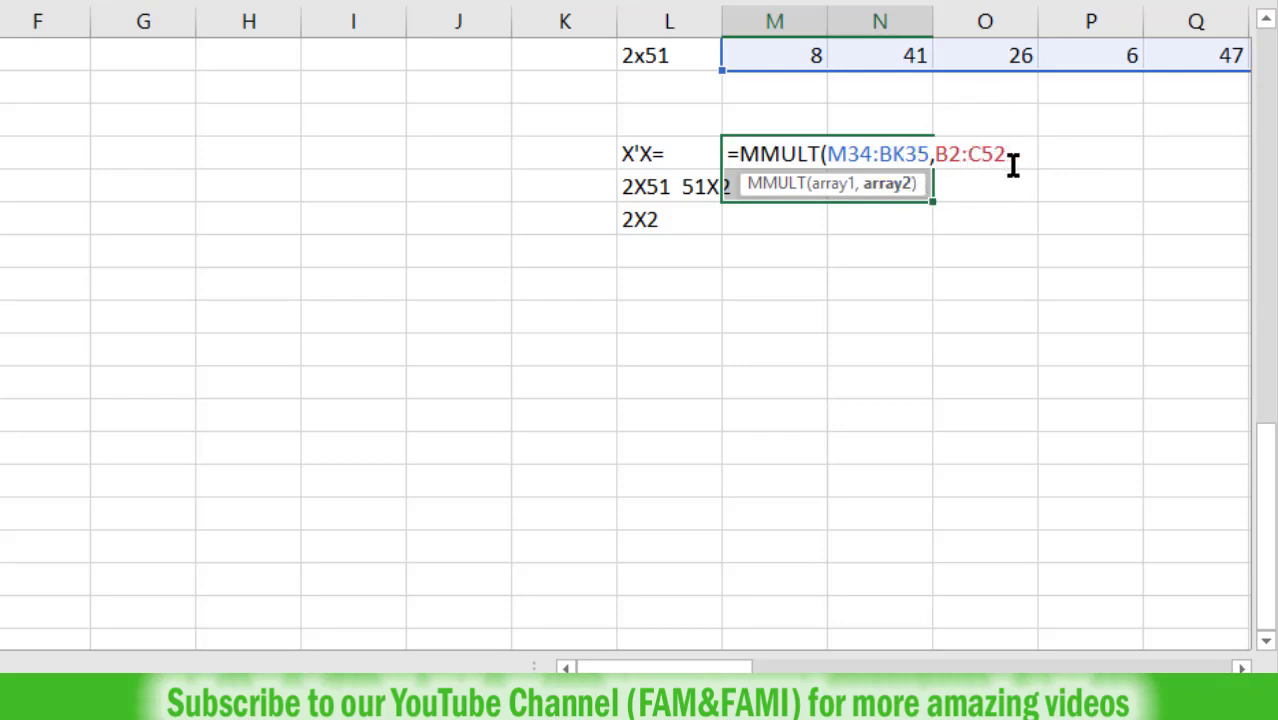
text())
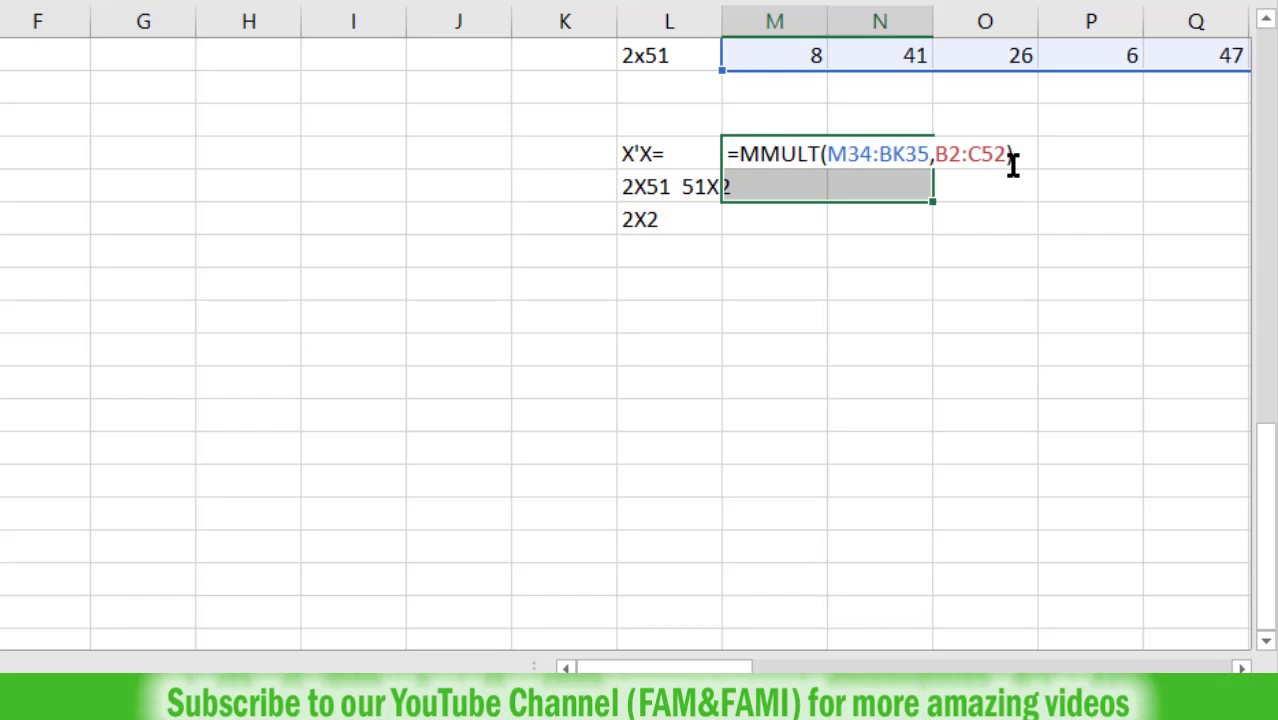
key(ctrl+shift+Return)
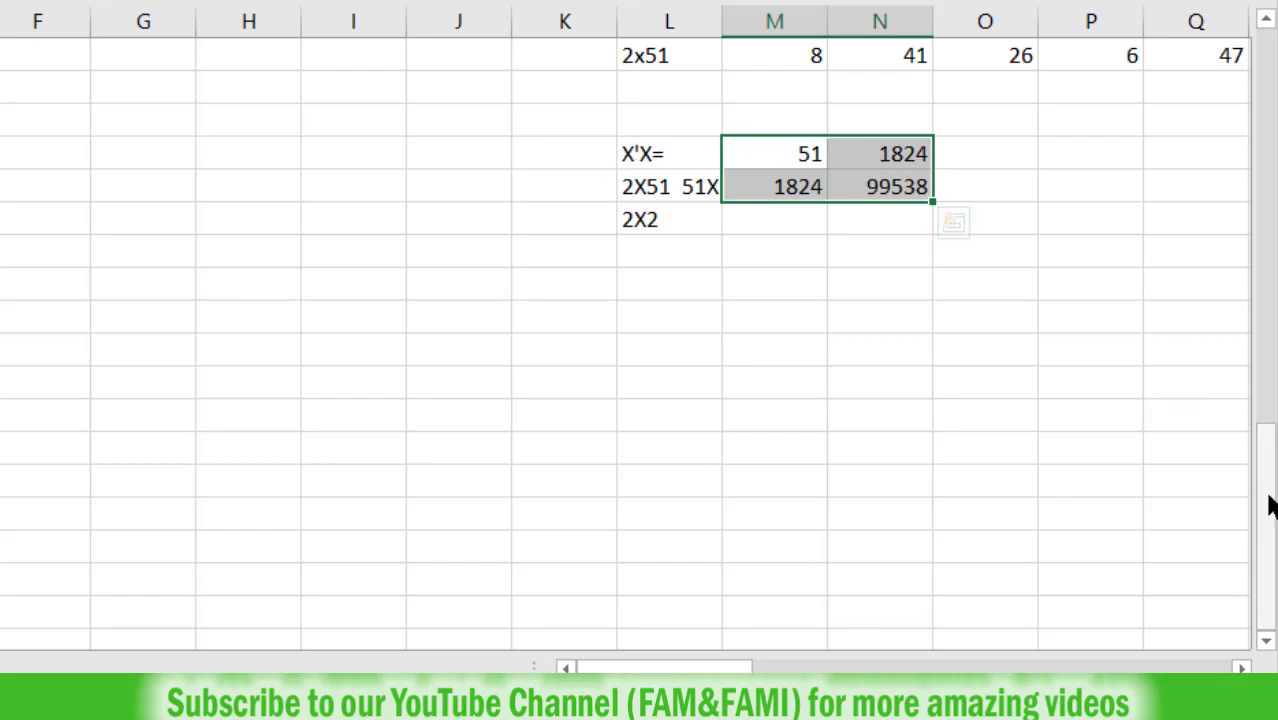
drag(1270, 505, 1272, 330)
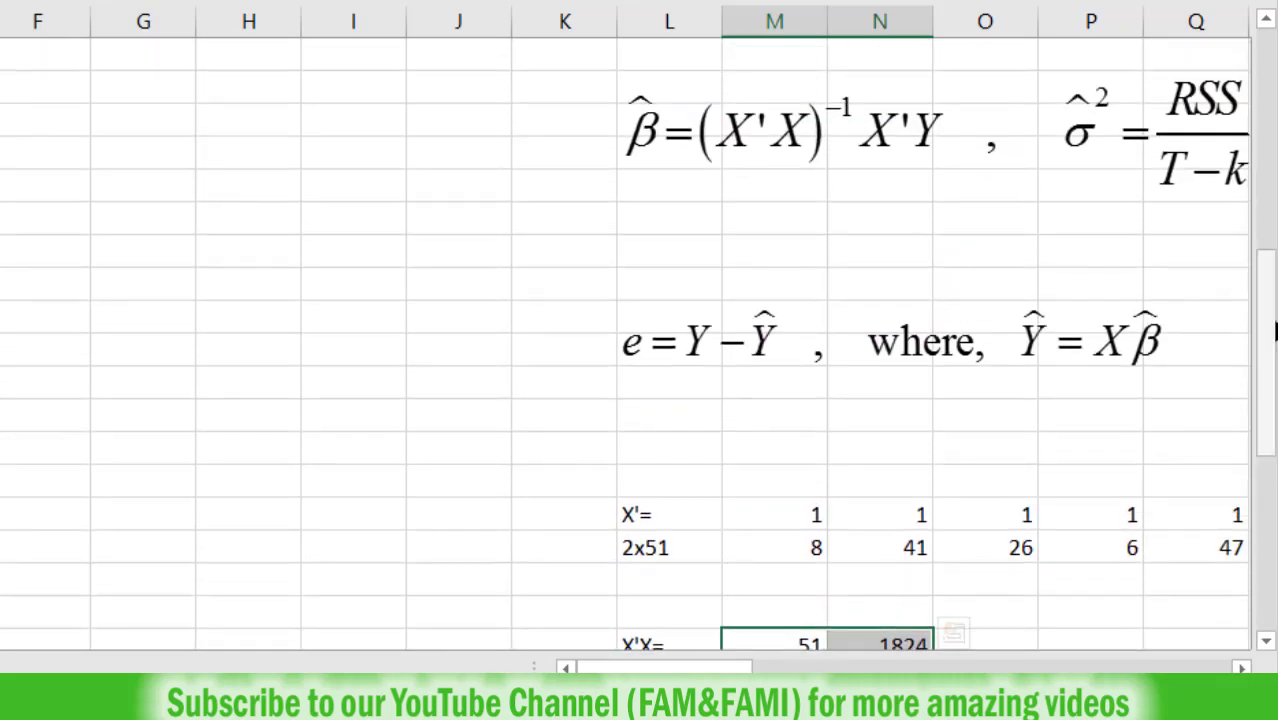